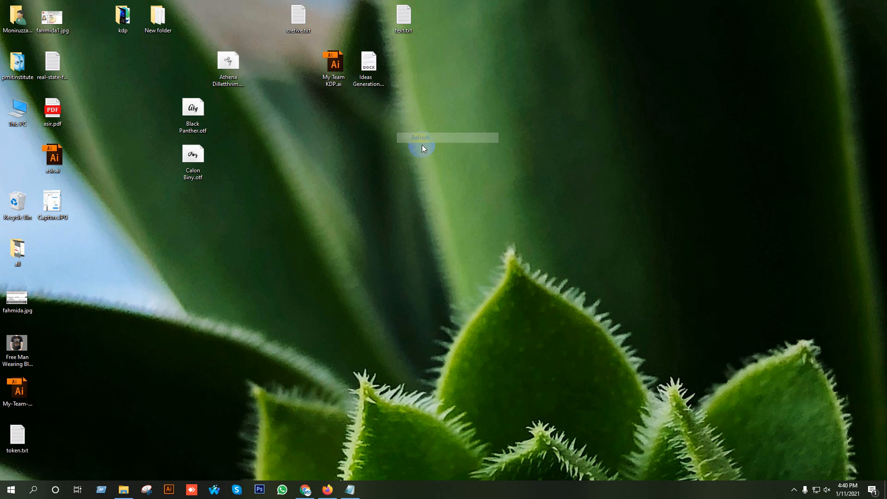
Switch to the Viewfruit registration page in Firefox and open the Car Enthusiasts questionnaire
click(327, 489)
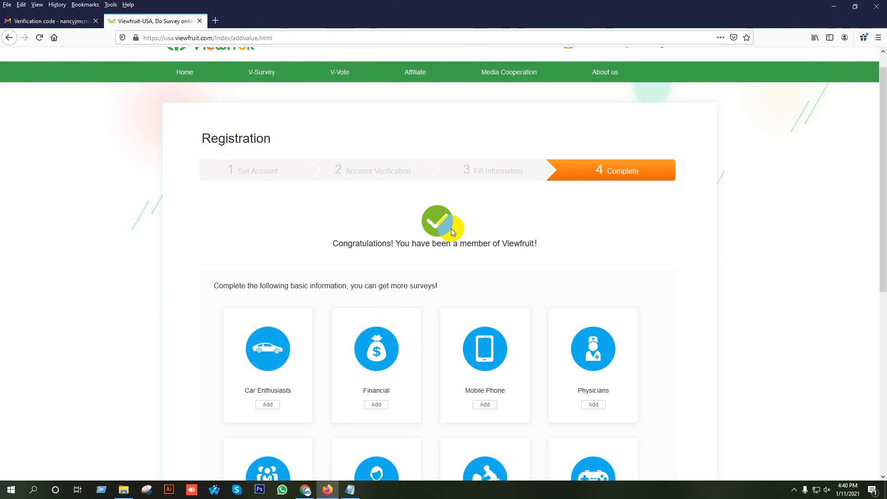
scroll(451, 228, down, 7)
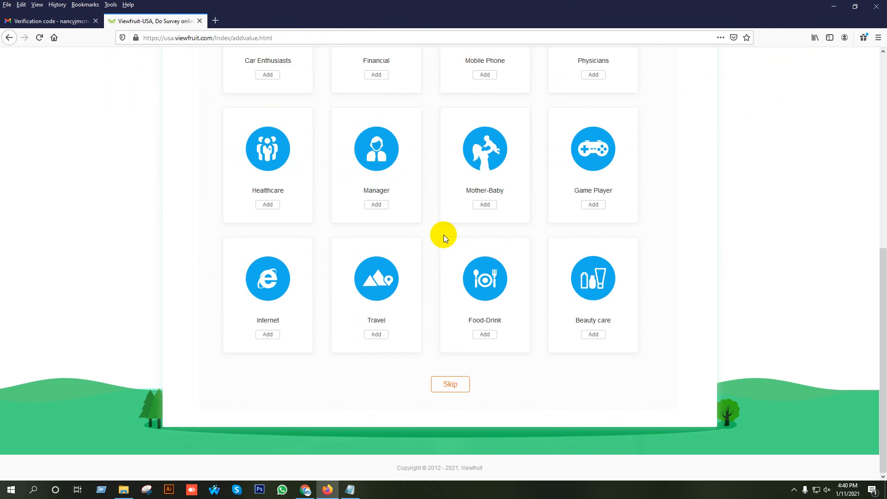
scroll(441, 235, up, 4)
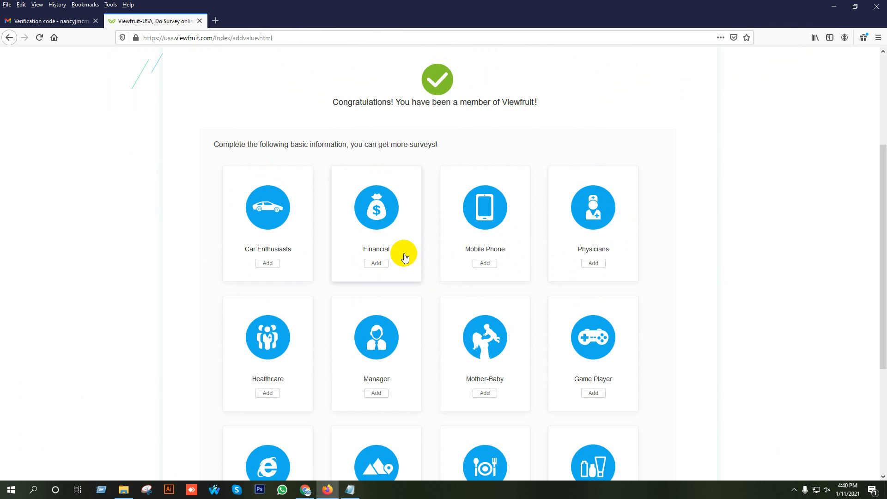
click(270, 267)
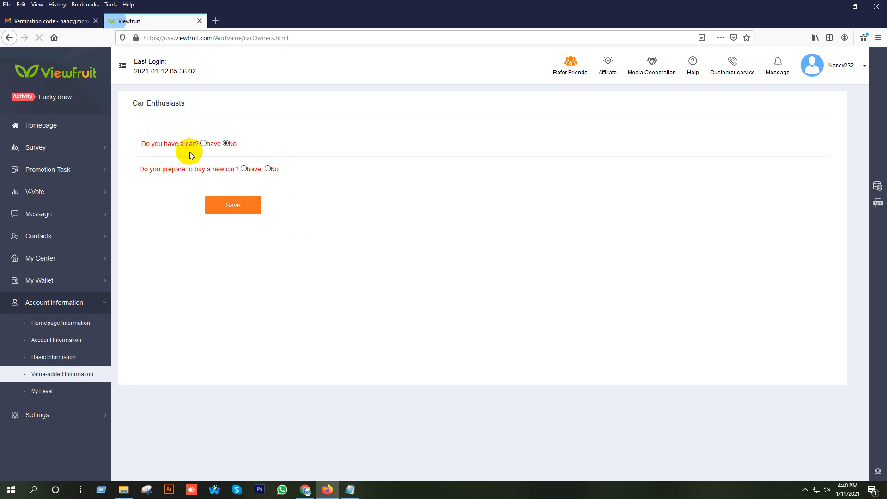
Answer the car ownership questions: have a car, 1 car in the family, first bought in 2012, brand BMW
click(204, 143)
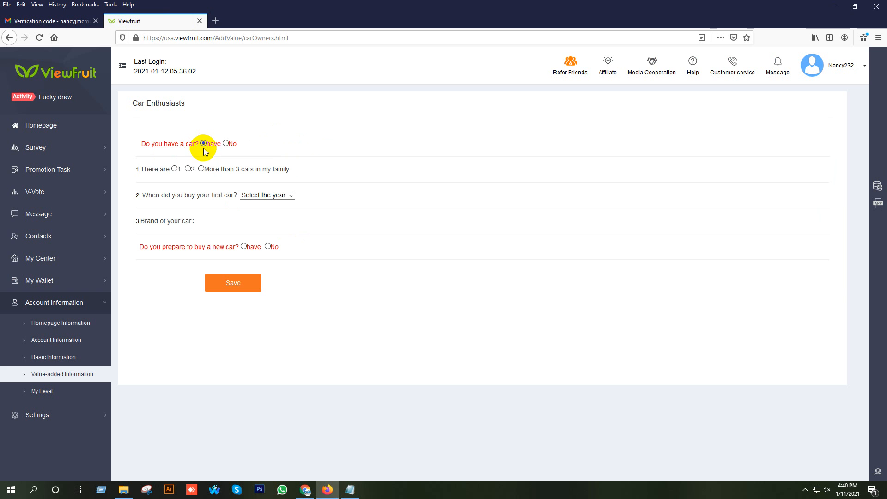
click(175, 168)
click(267, 194)
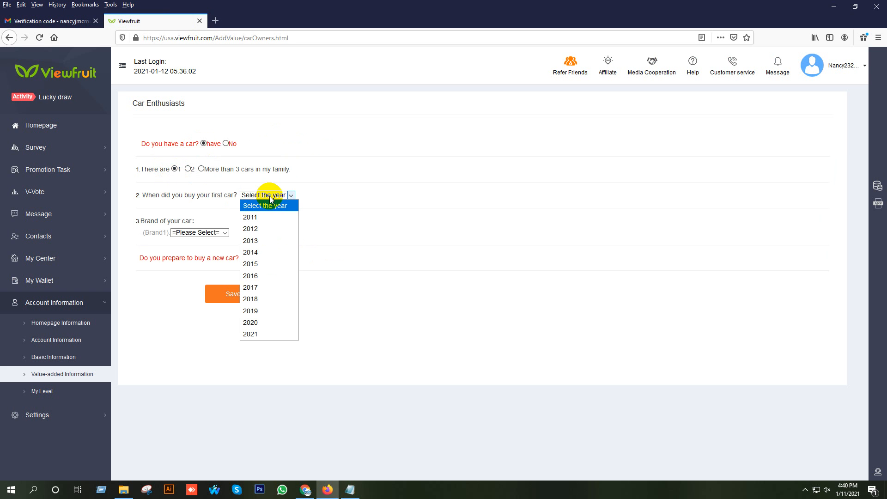
click(261, 228)
click(195, 231)
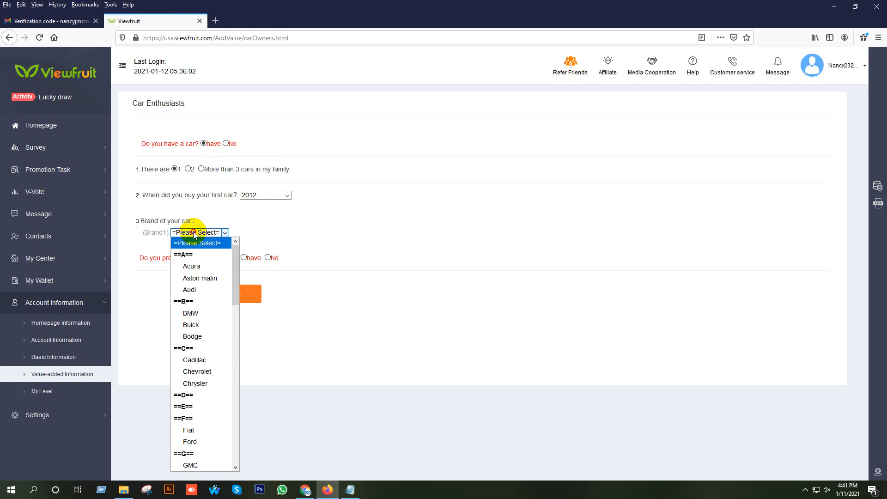
click(205, 313)
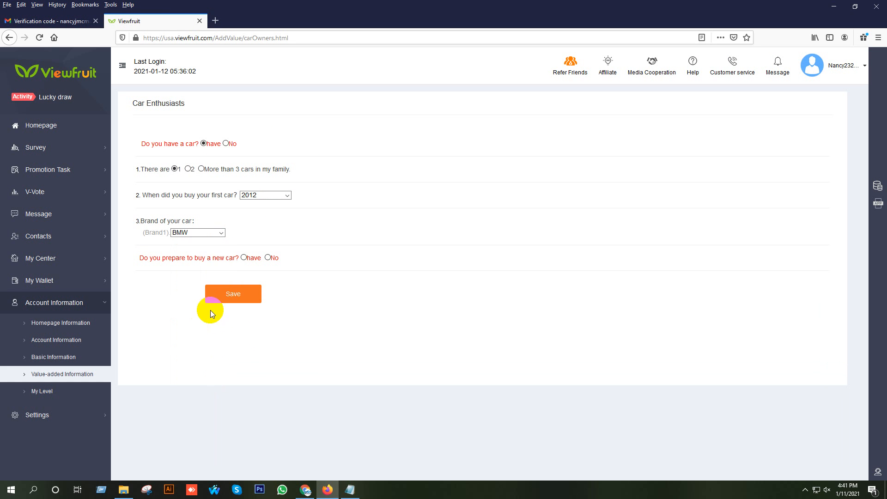
Indicate plans to buy a new BMW in 2022, then save the Car Enthusiasts answers and dismiss the confirmation
click(243, 257)
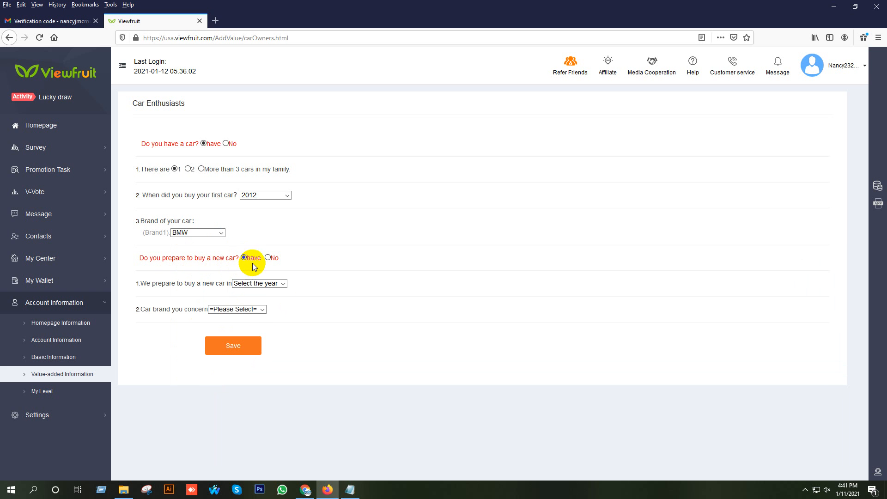
click(261, 283)
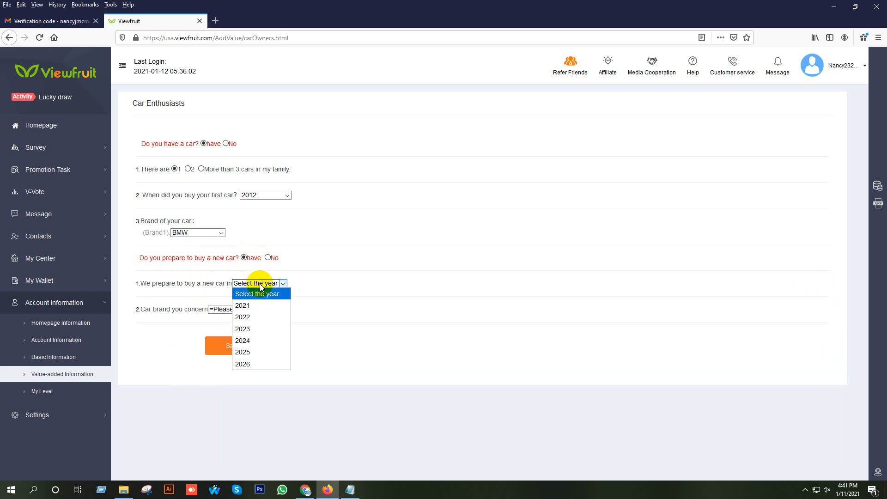
click(251, 317)
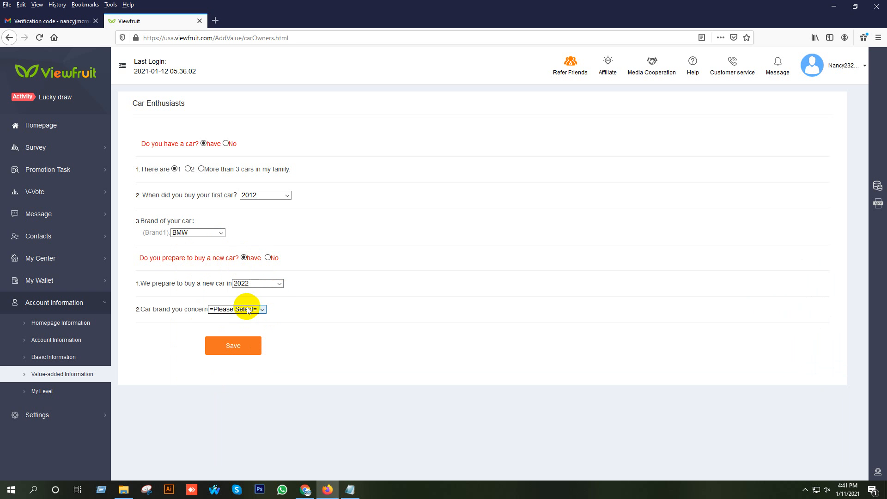
click(231, 309)
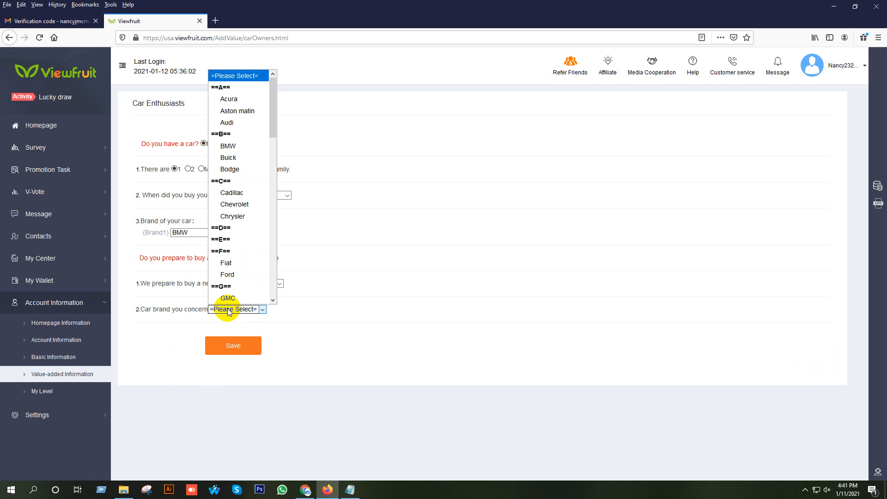
click(231, 145)
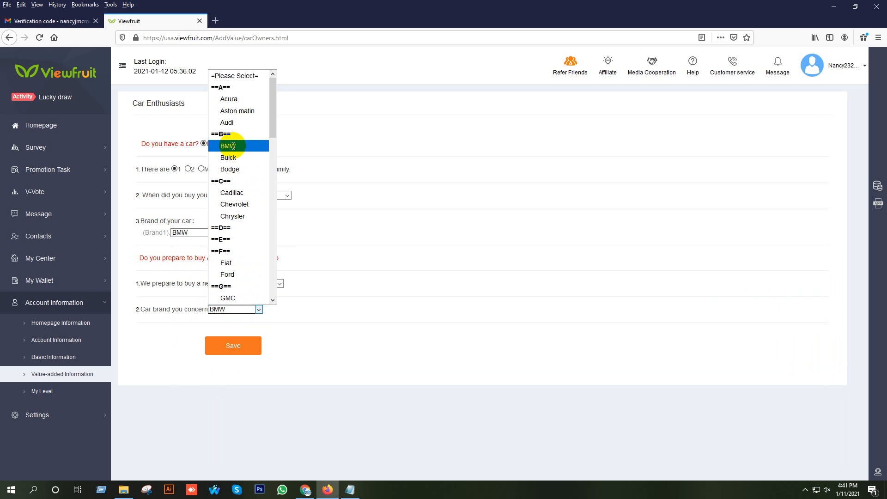
click(234, 346)
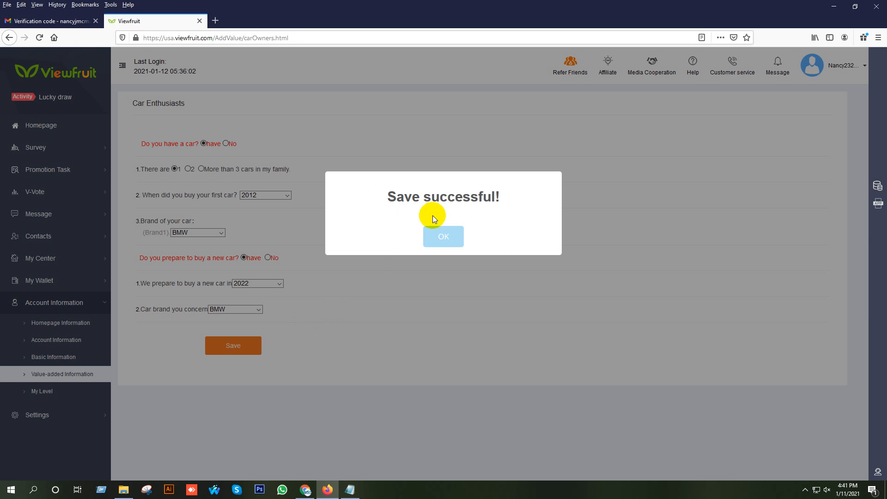
click(443, 236)
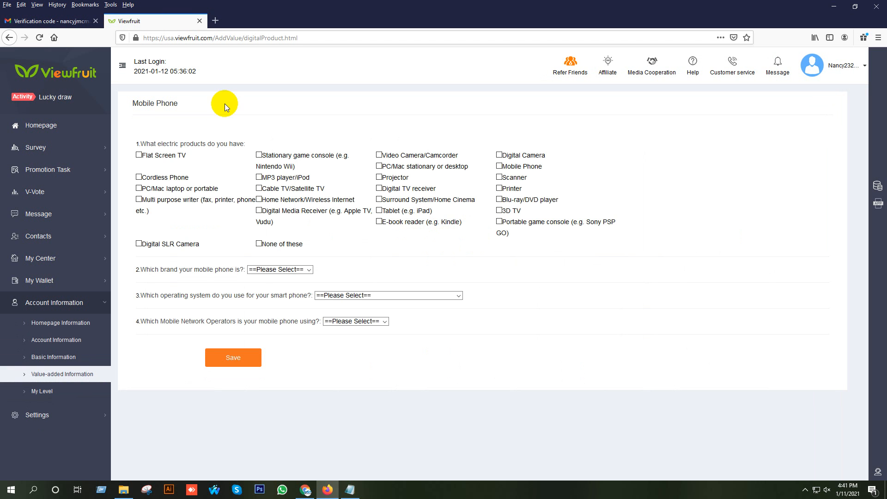
In the Mobile Phone questionnaire, mark Flat Screen TV, Stationary game console, PC/Mac laptop and desktop, Digital Camera, Mobile Phone, Tablet and Blu-ray/DVD player as owned
click(139, 154)
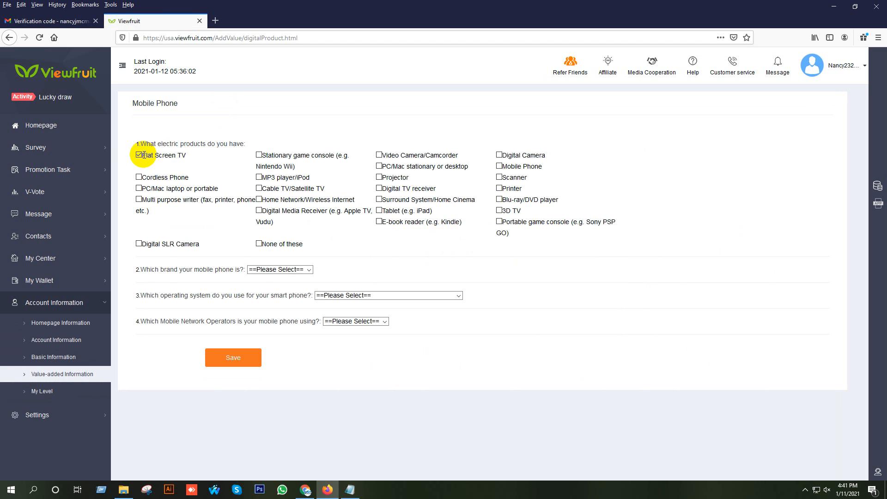
click(259, 155)
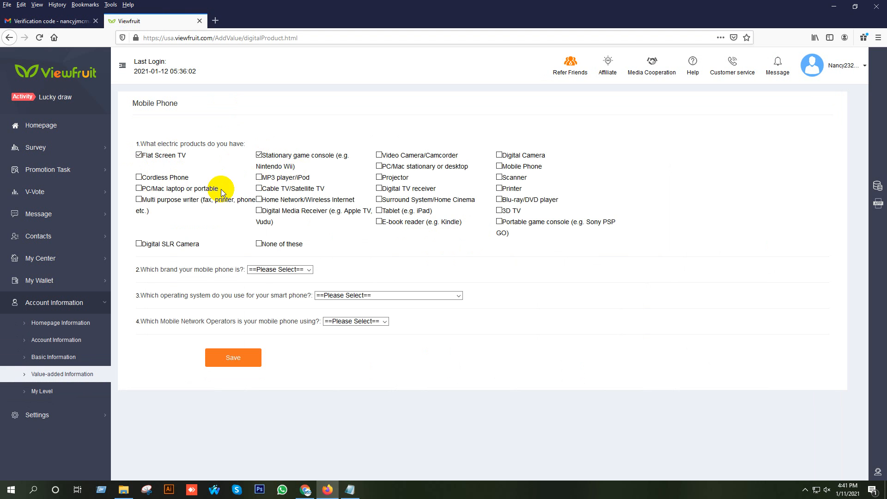
click(139, 188)
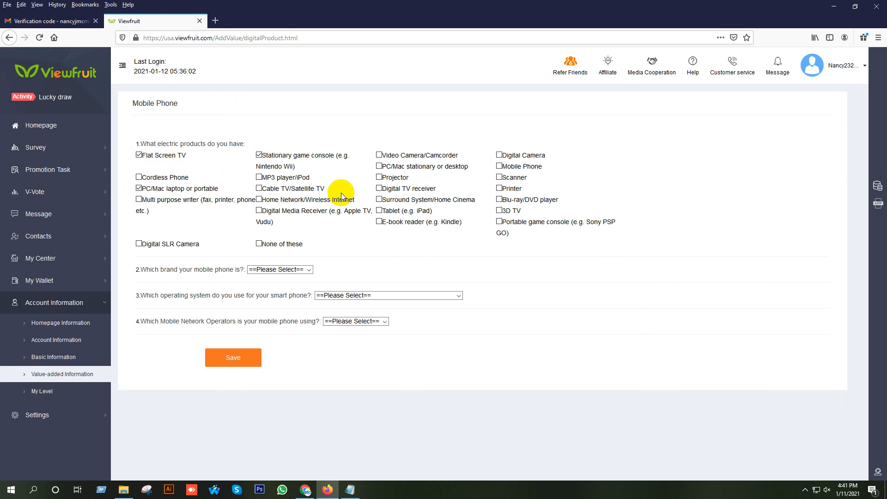
click(380, 166)
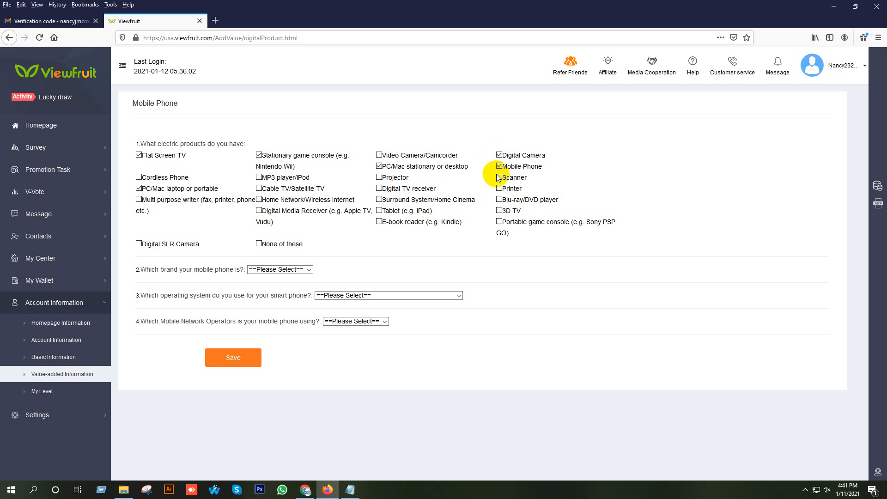
click(499, 200)
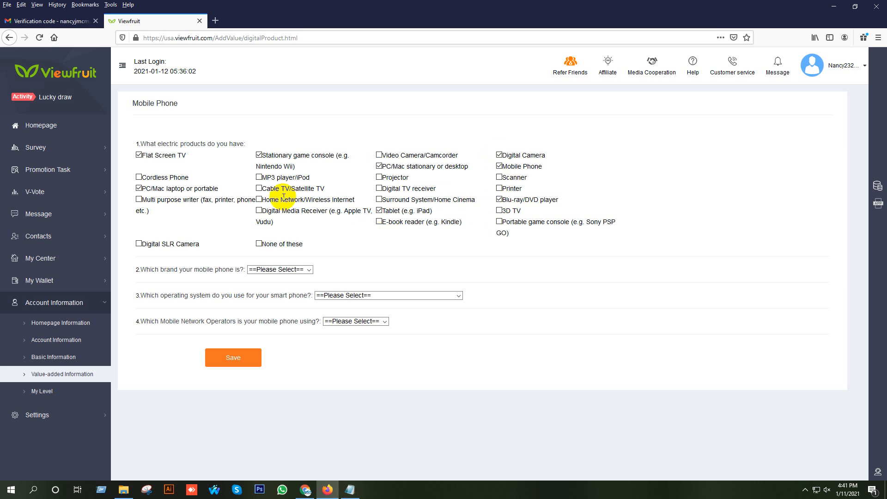
Set the mobile phone brand to Apple and the smart phone operating system to Apple iPhone (iOS)
click(272, 271)
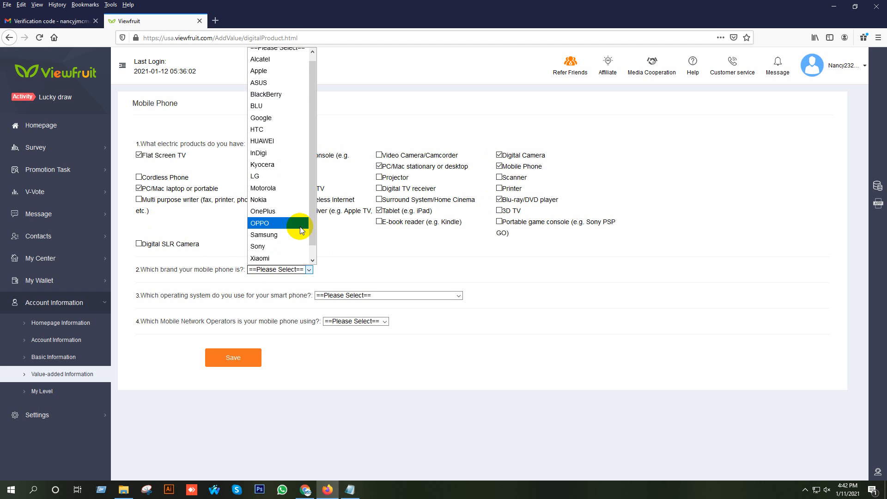
scroll(283, 160, up, 1)
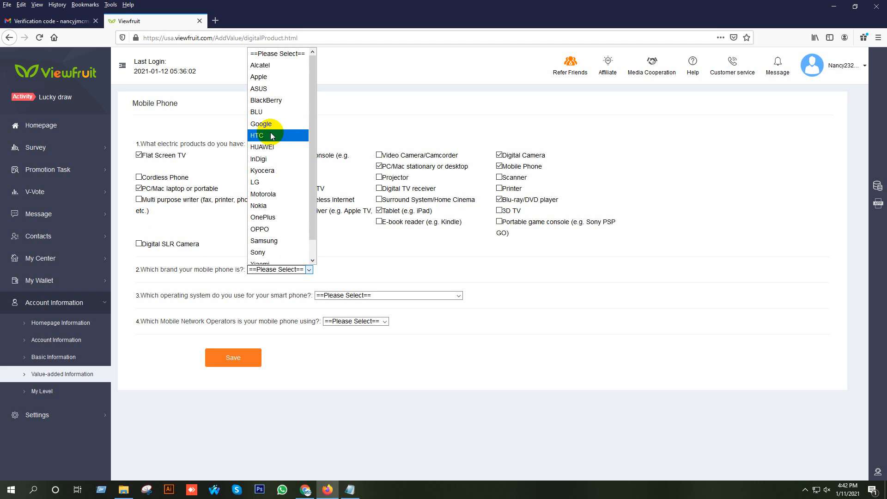
click(273, 78)
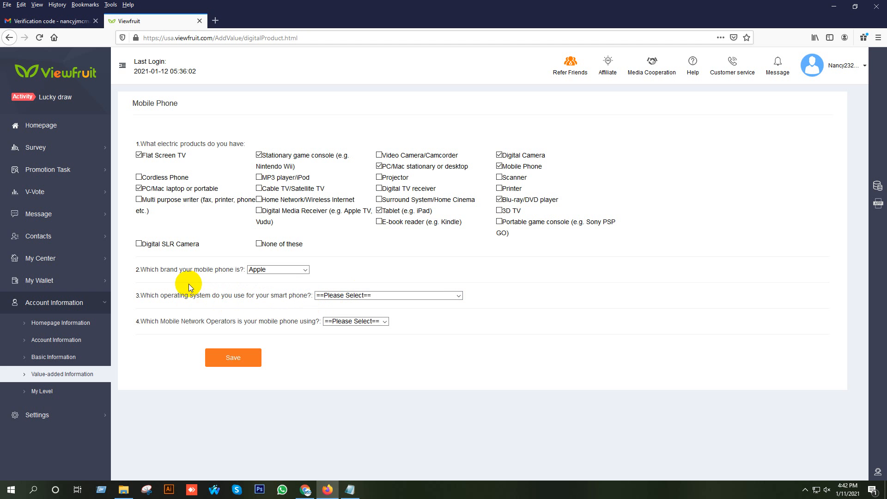
click(351, 295)
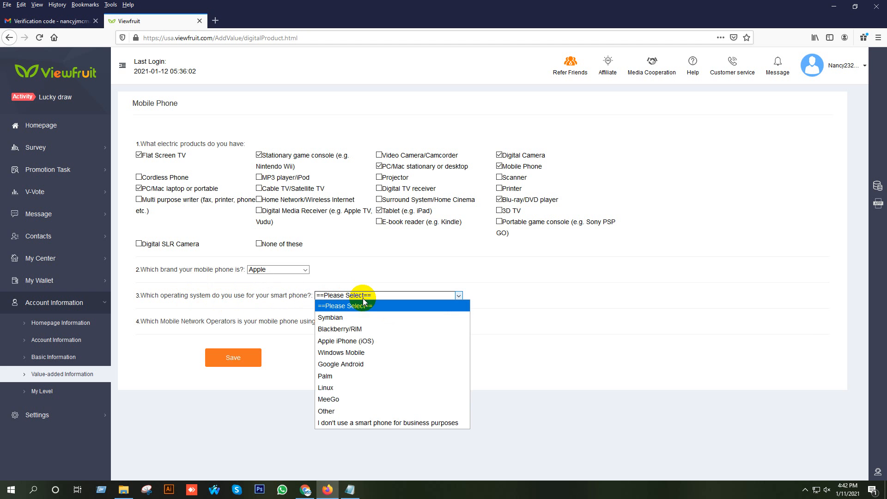
click(351, 341)
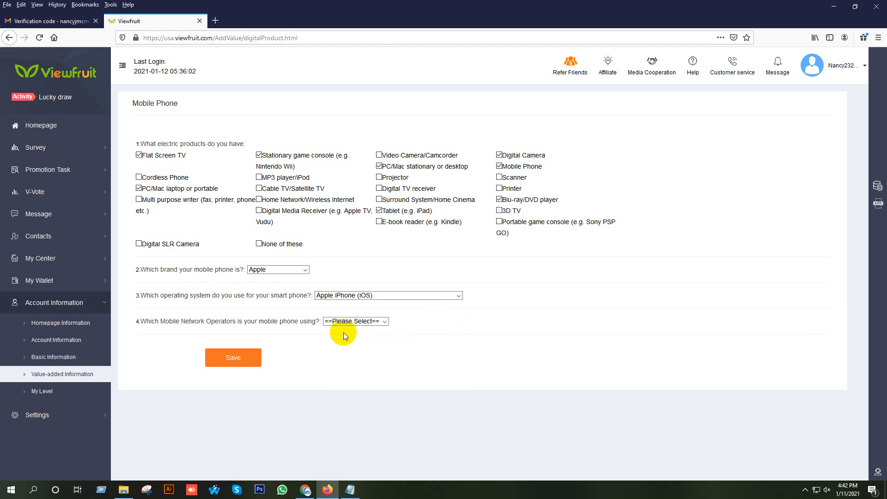
click(280, 270)
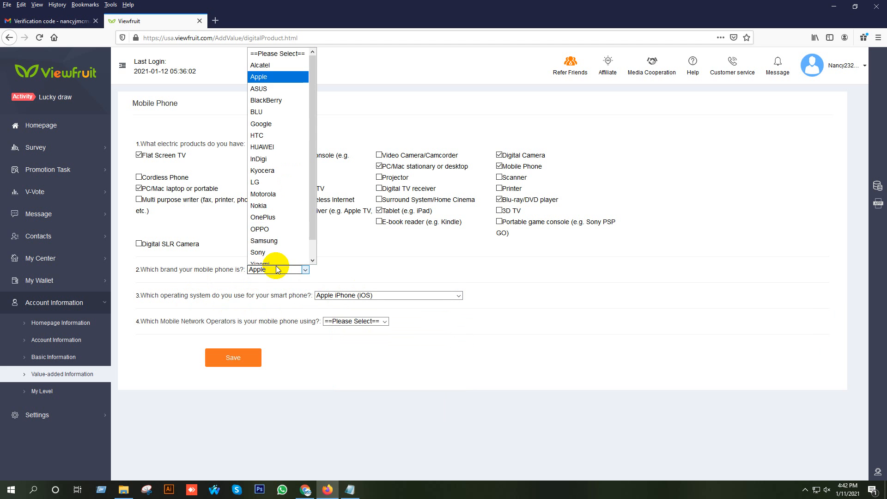
click(270, 71)
Choose Verizon Wireless as the mobile network operator, then save the Mobile Phone answers and dismiss the confirmation
click(352, 321)
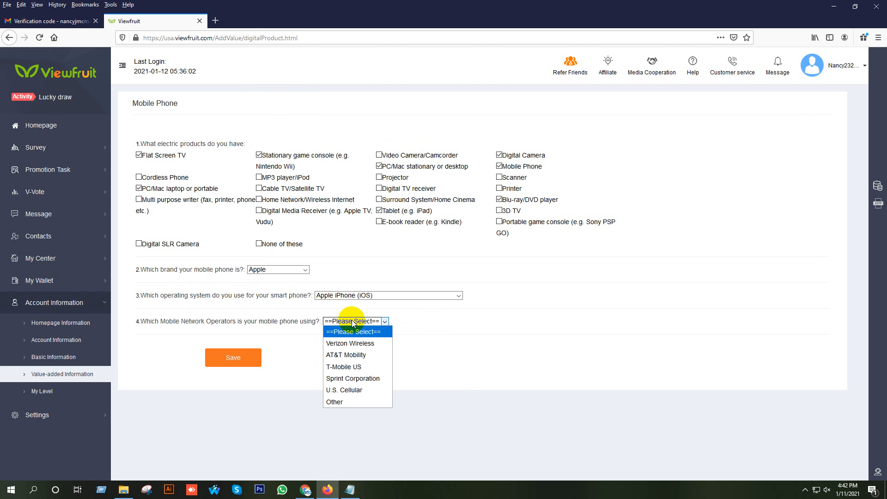
click(354, 344)
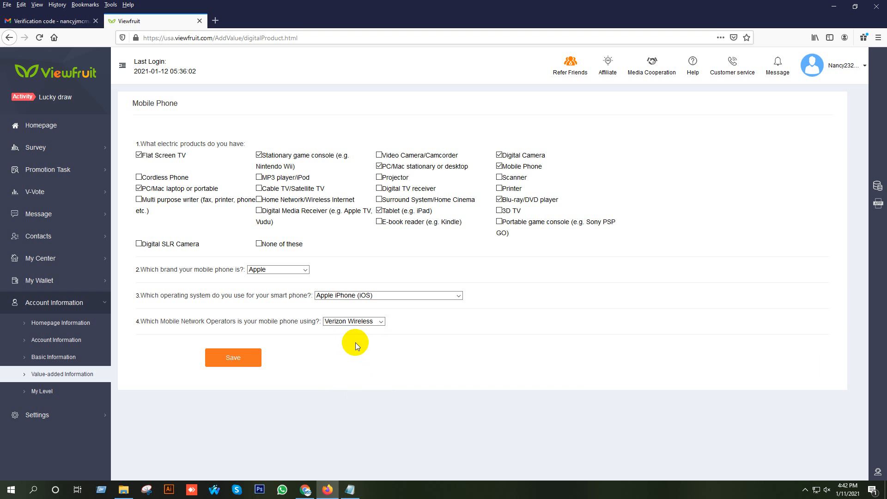
click(229, 359)
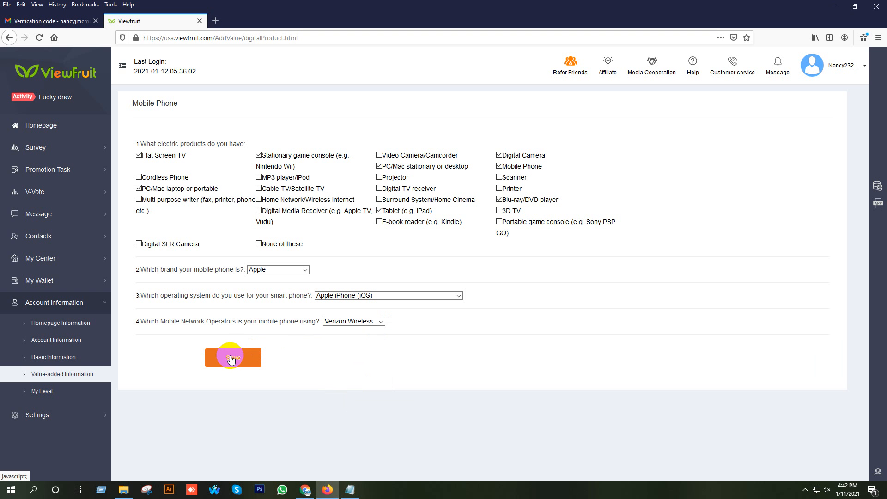
click(254, 350)
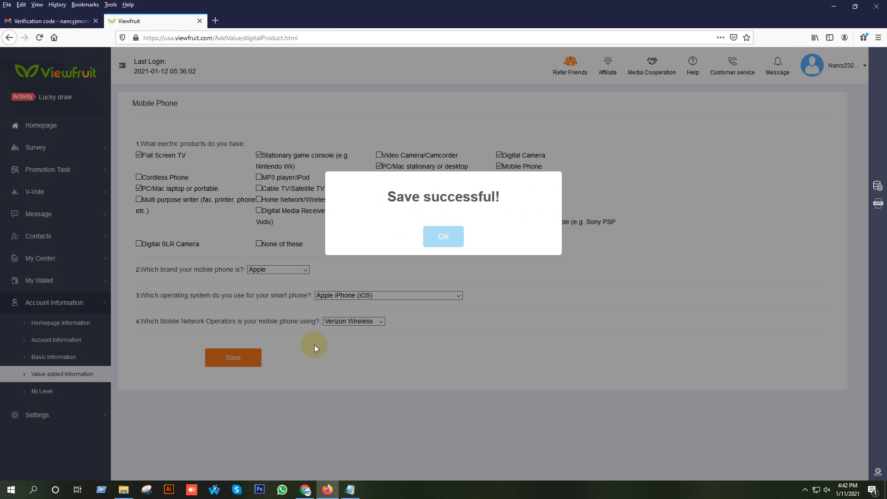
click(455, 244)
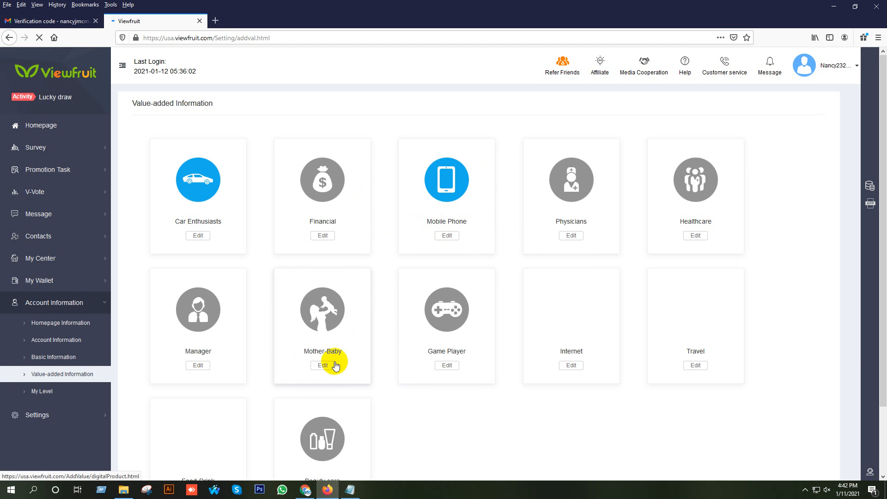
In the Financial questionnaire, select Citigroup and SunTrust Banks,Inc saving cards, plus Wells Fargo Bank and Bank of America credit cards
click(323, 235)
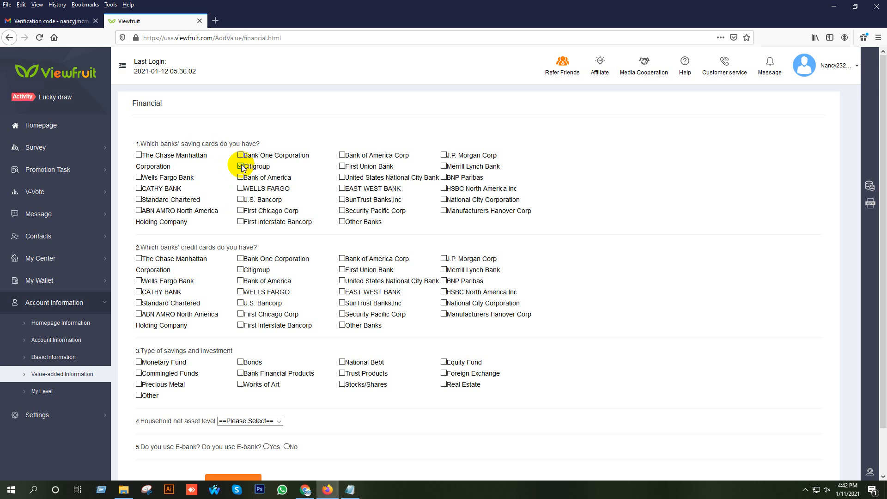
click(341, 199)
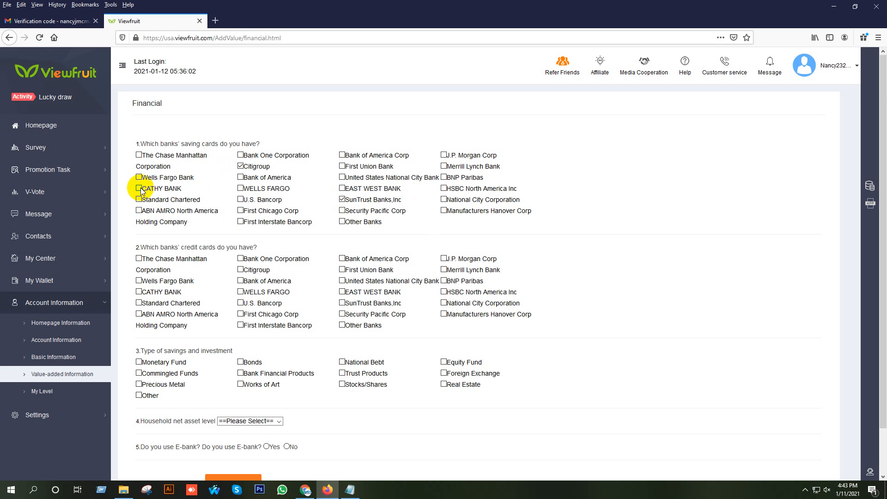
scroll(207, 211, down, 1)
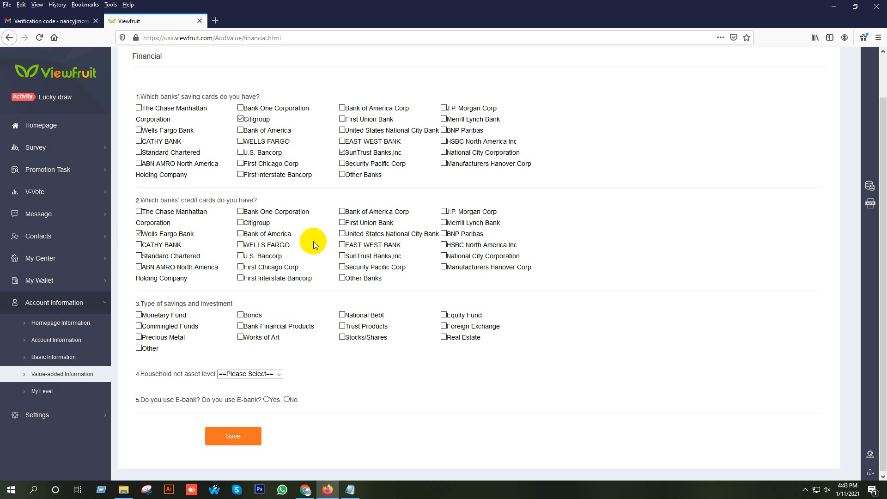
click(240, 233)
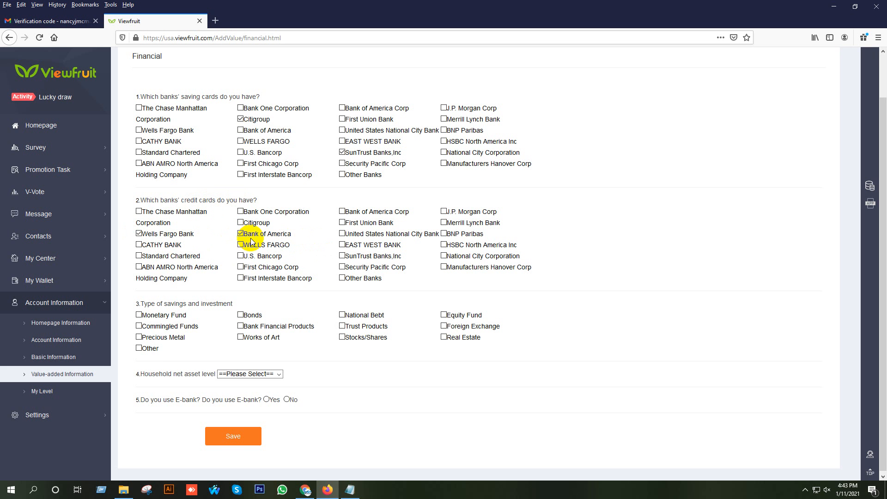
Select Real Estate and Bonds as savings and investment types and set the household net asset level to Very High
scroll(253, 241, down, 1)
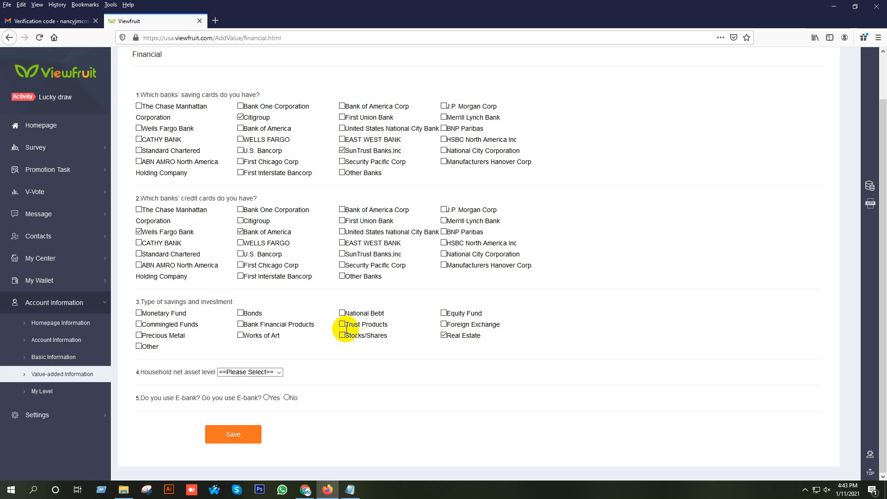
click(241, 314)
click(246, 372)
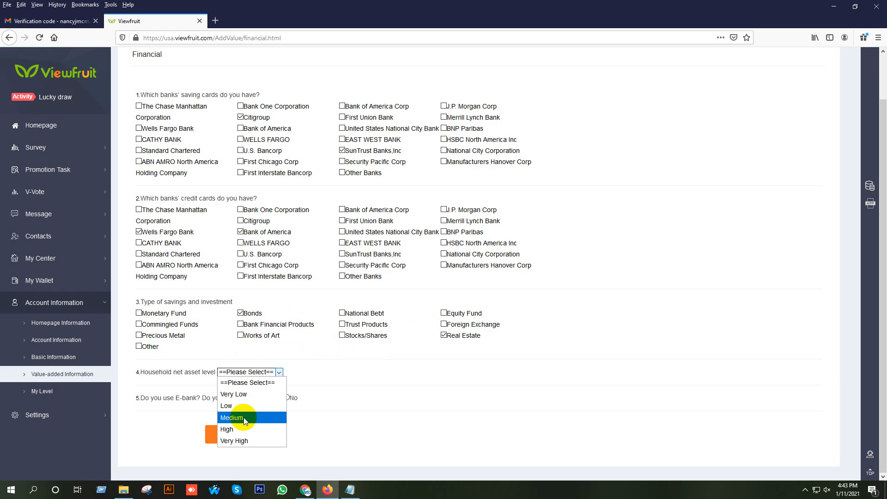
click(240, 441)
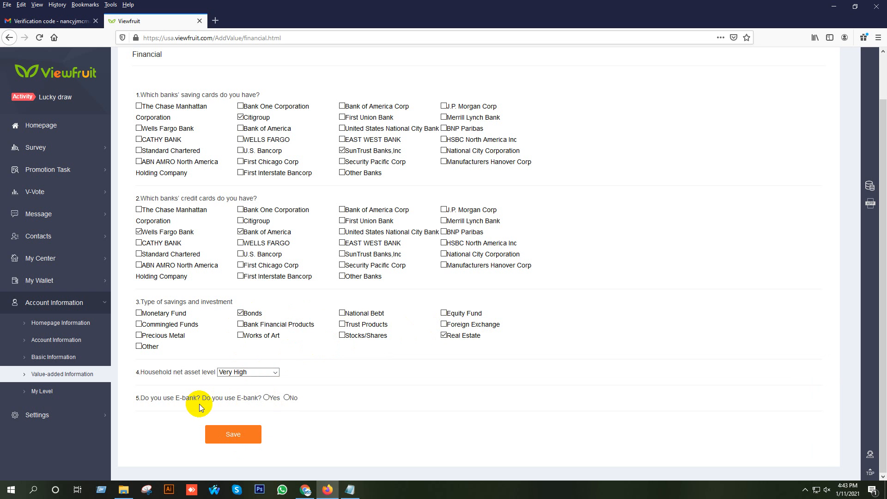
Answer Yes to using E-bank and save the Financial questionnaire
click(267, 397)
click(239, 438)
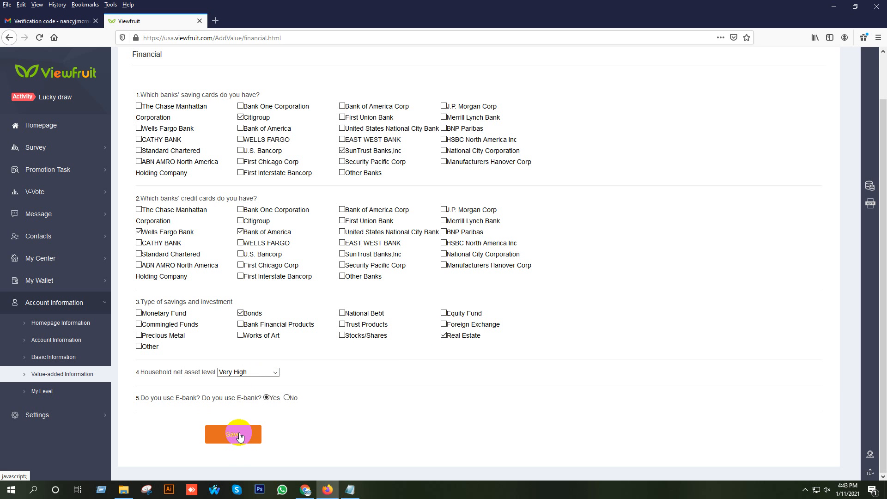
click(239, 435)
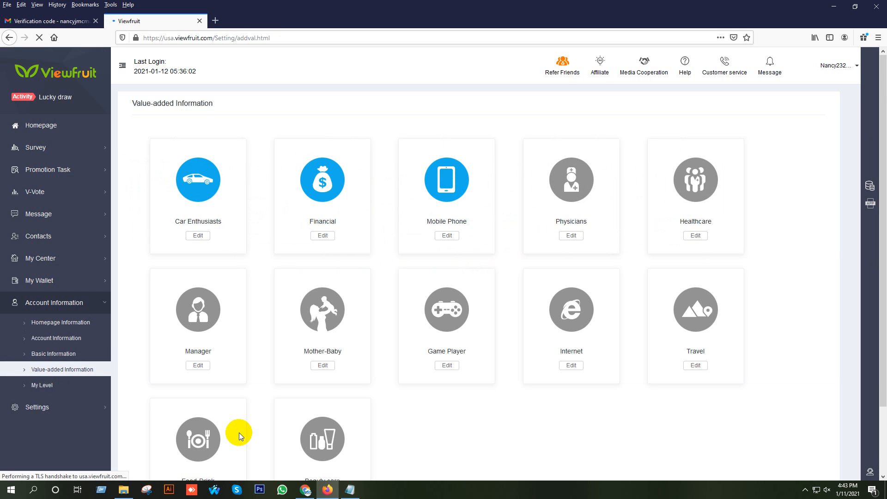
Open the Physicians questionnaire, set the time as medical staff to 6 - 10 years and answer No to being a registered doctor
click(571, 236)
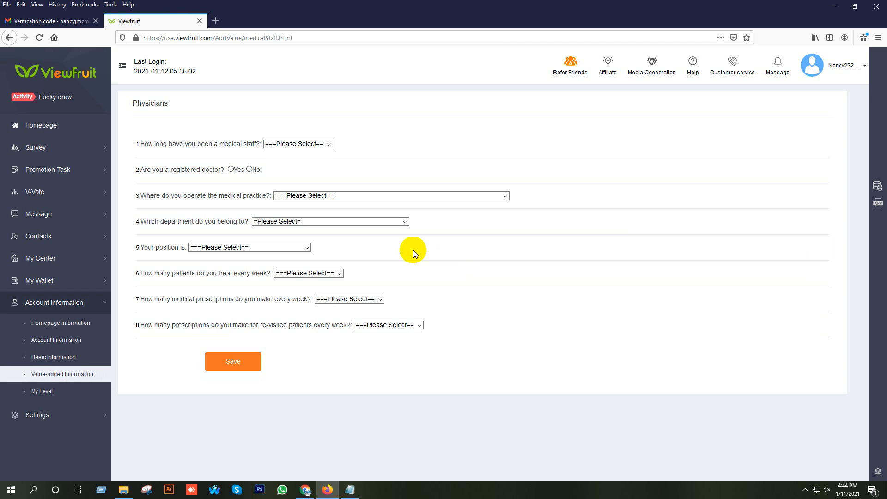
click(295, 144)
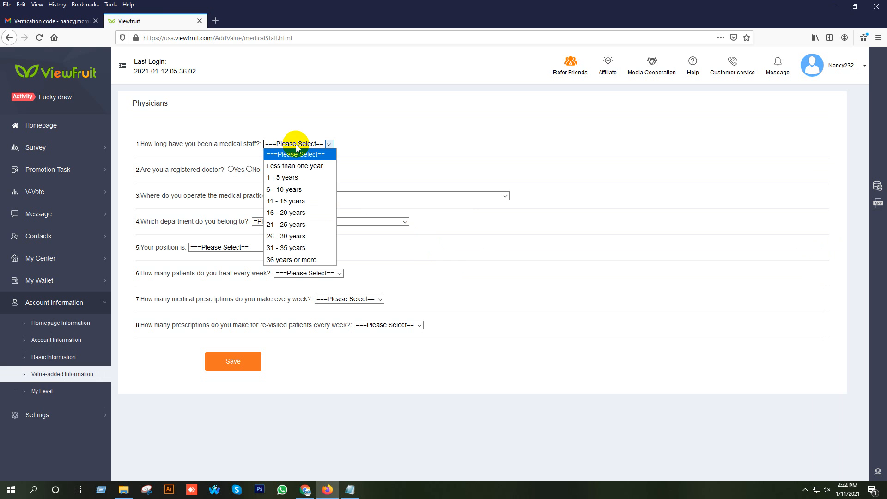
click(291, 190)
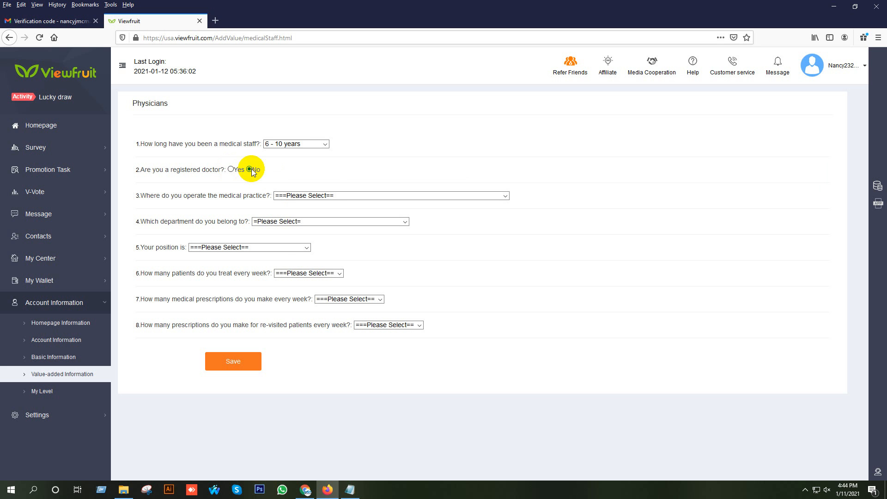
Try 1 - 5 years as medical staff, then reset that answer to Please Select and leave the practice location unselected
click(277, 144)
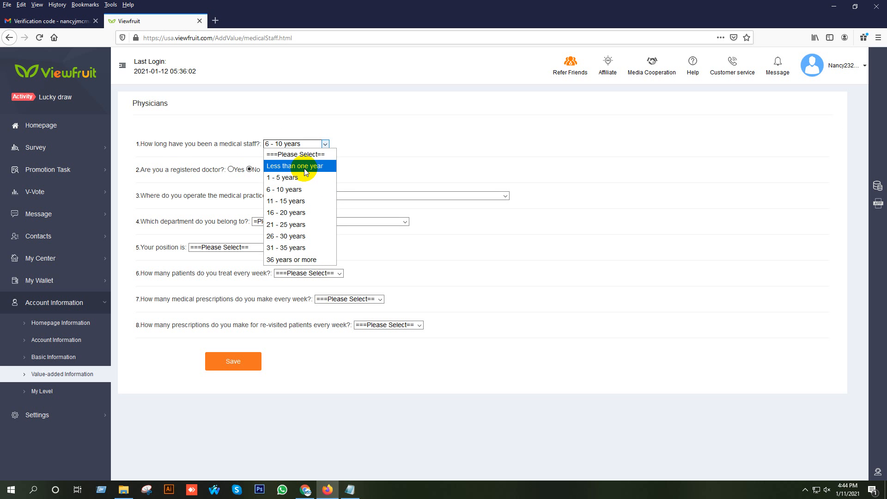
click(288, 177)
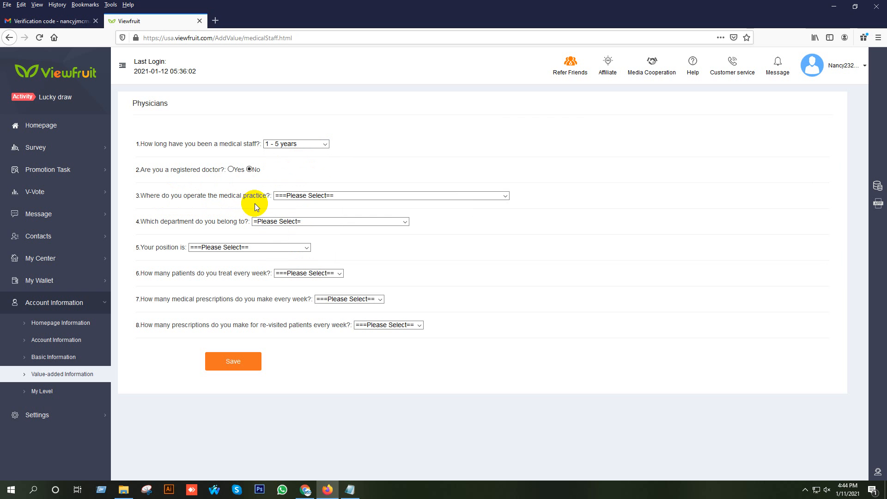
click(305, 195)
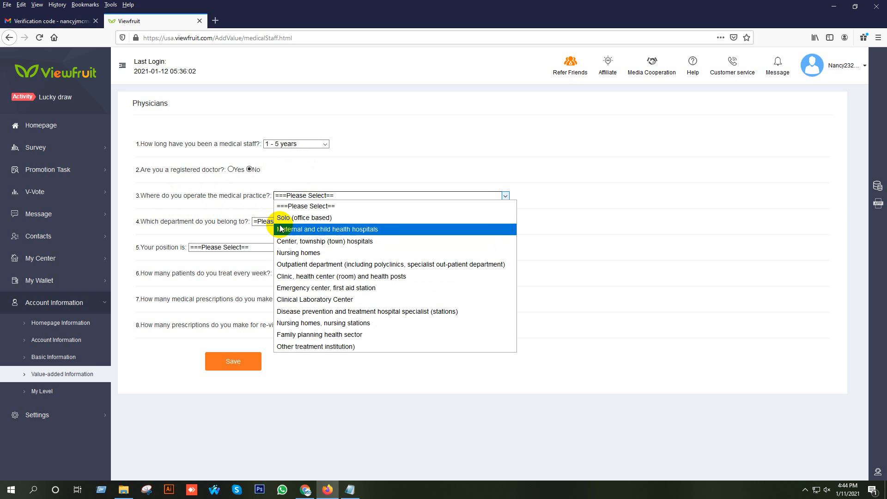
click(312, 208)
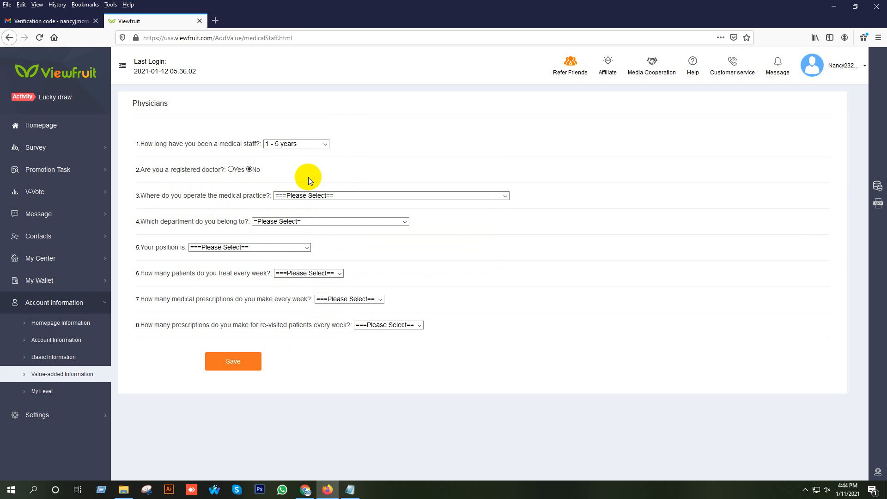
click(293, 145)
click(314, 154)
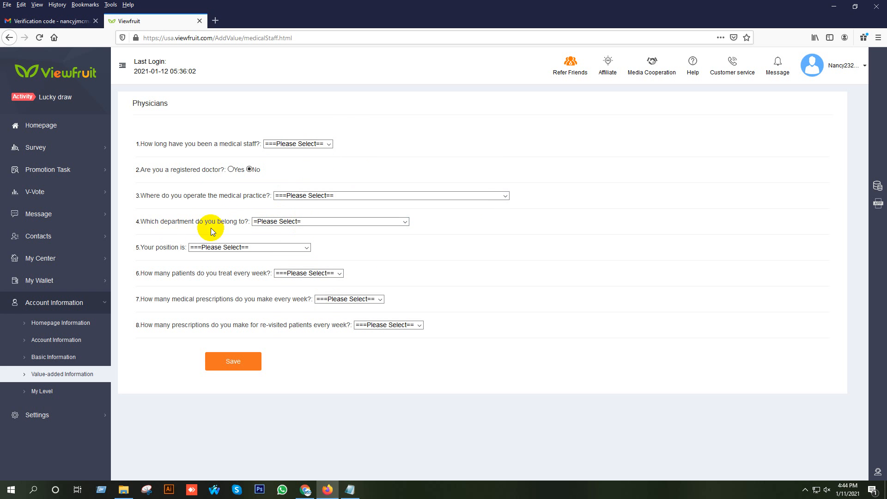
Look through the department and position options without choosing any, then save the Physicians questionnaire
click(302, 223)
scroll(304, 226, down, 5)
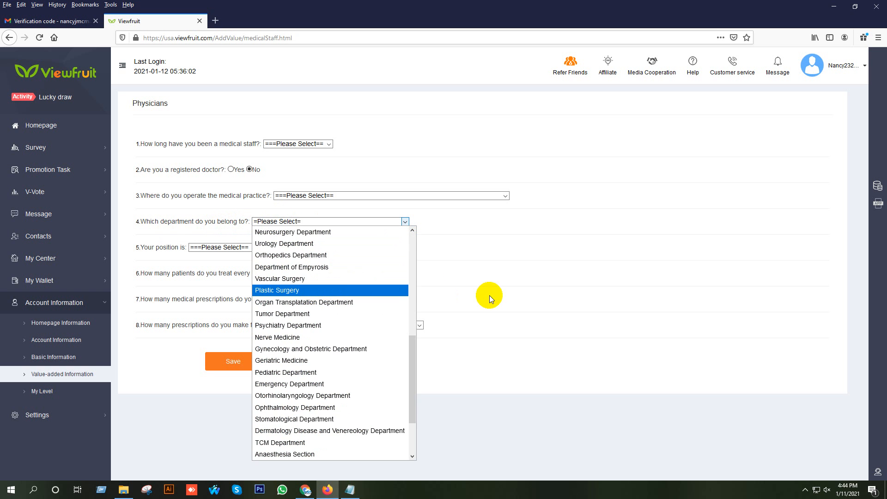
click(490, 277)
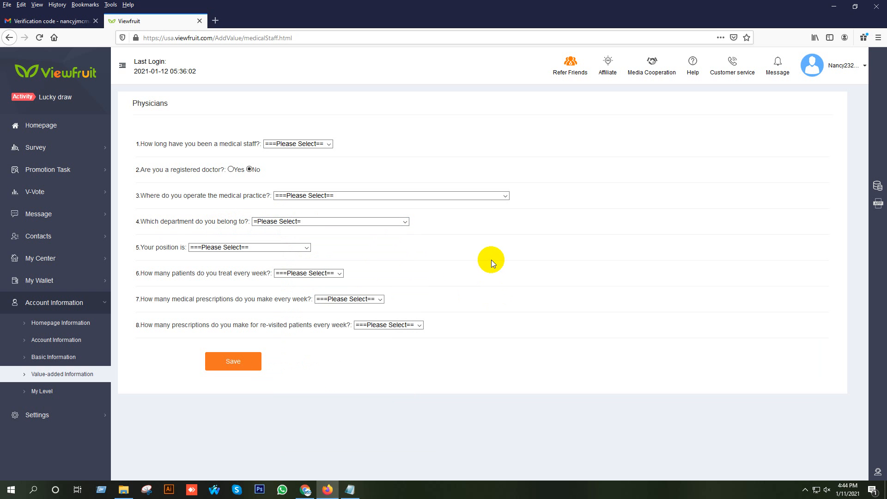
click(239, 249)
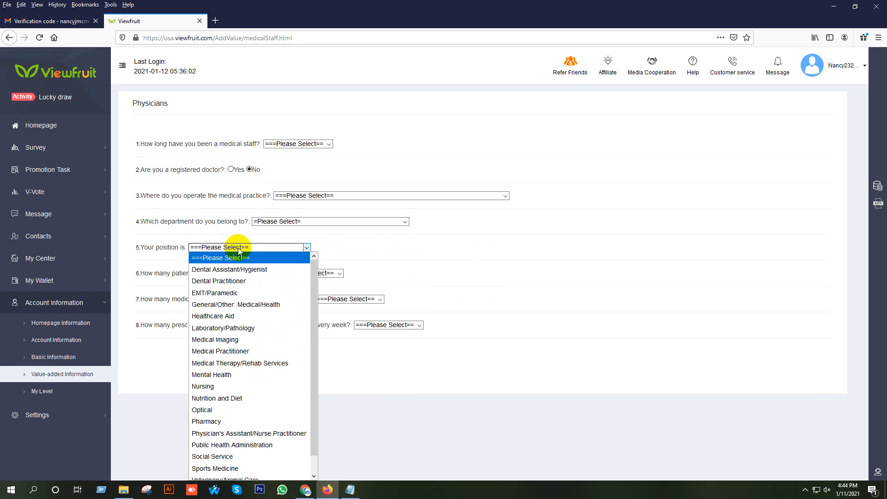
click(240, 249)
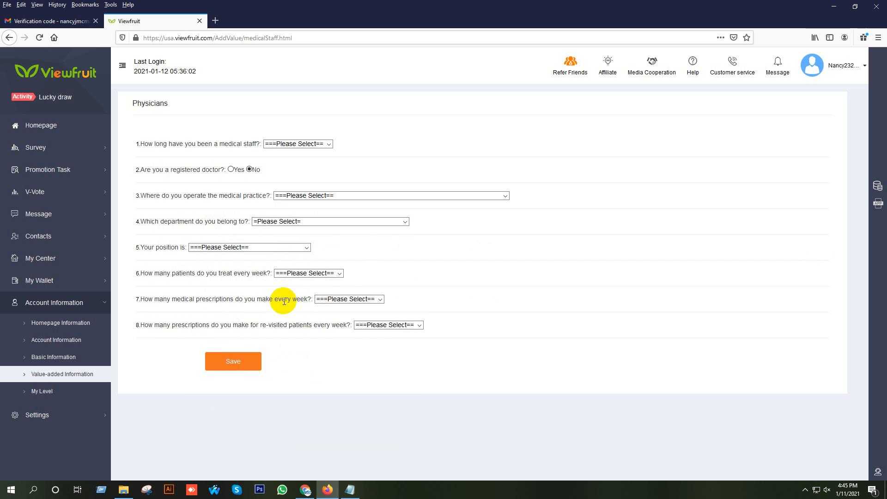
click(225, 360)
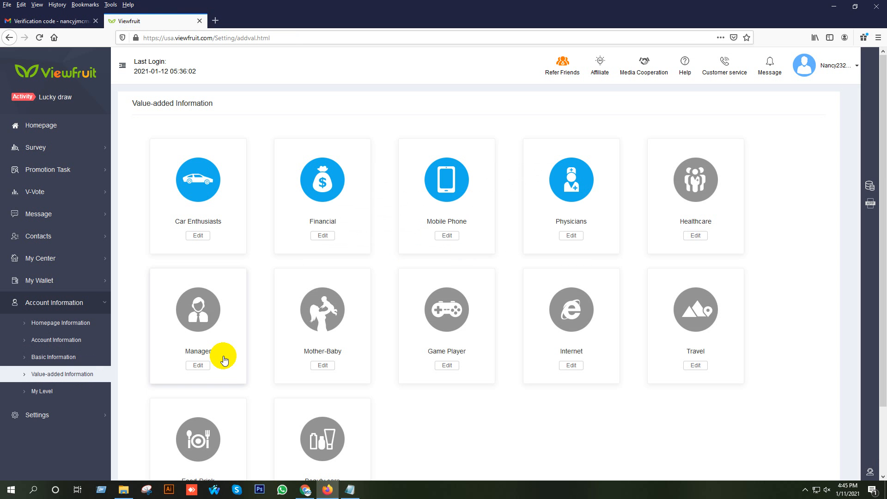
In the Healthcare questionnaire, answer Yes to glasses or contact lenses, No to a hearing aid and Yes to suffering a disease
click(696, 236)
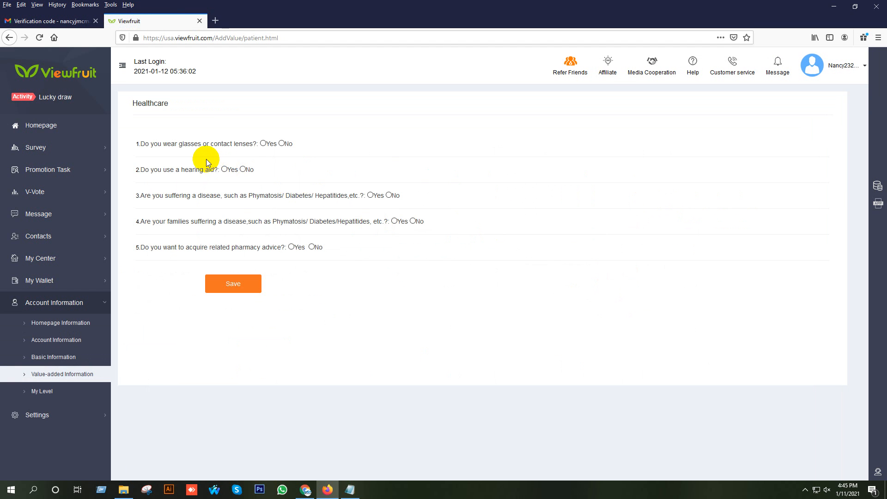
click(262, 144)
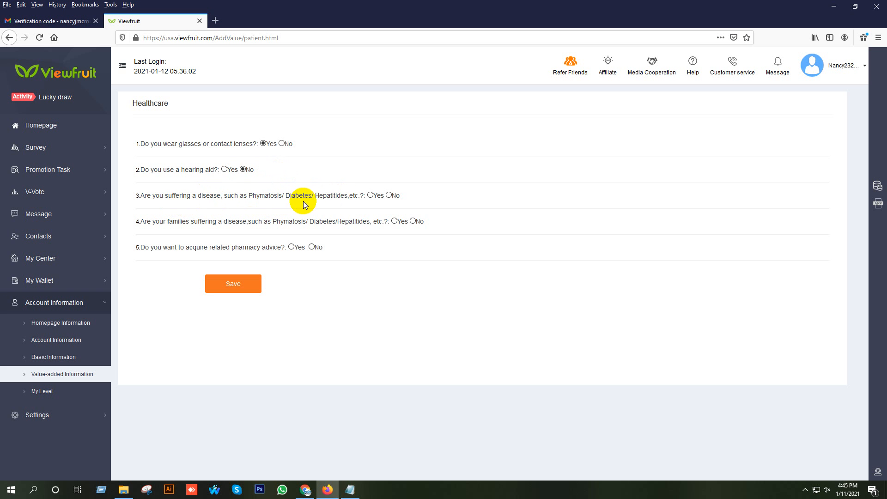
click(371, 195)
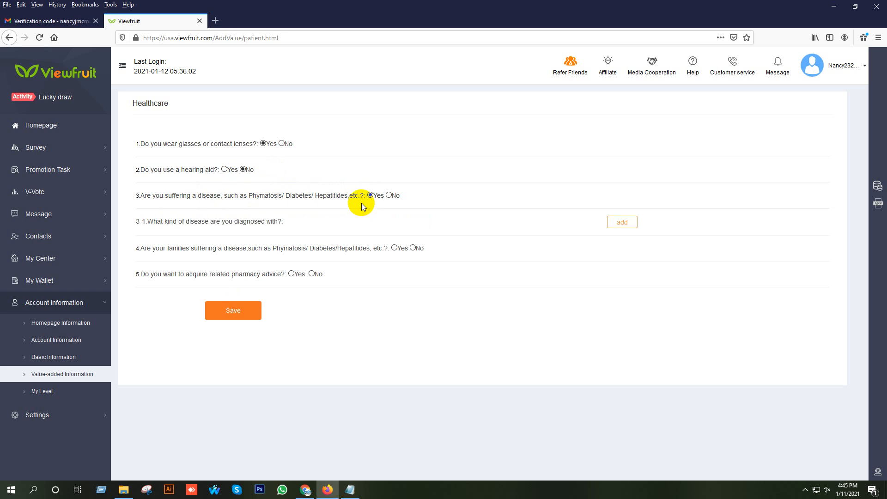
Add Diabetes, Acne, Migraine and High Cholesterol as the diagnosed diseases and save the selection
click(623, 224)
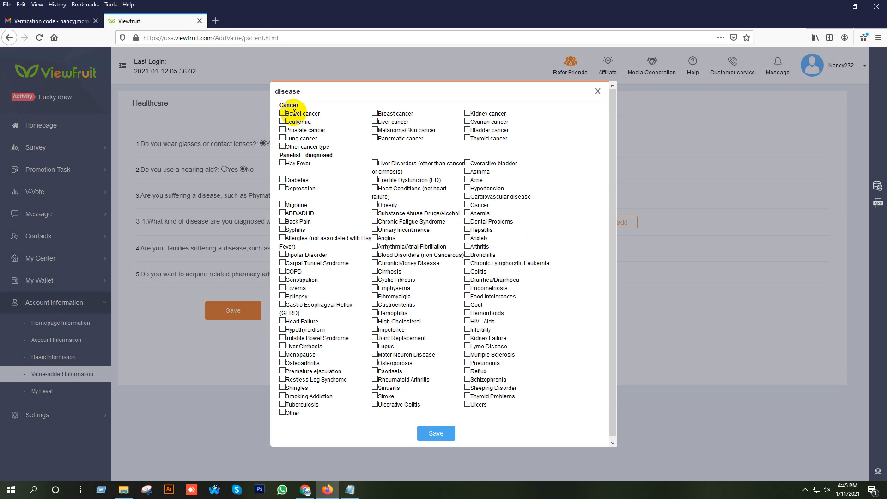
click(282, 180)
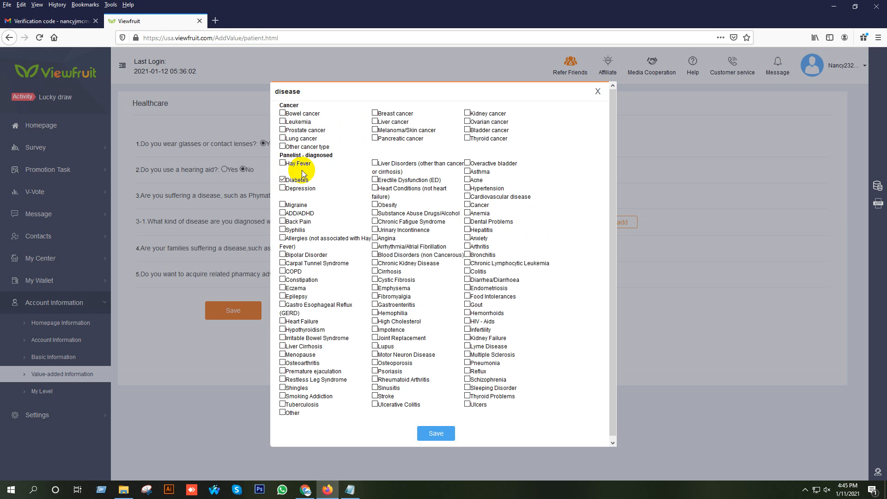
click(467, 180)
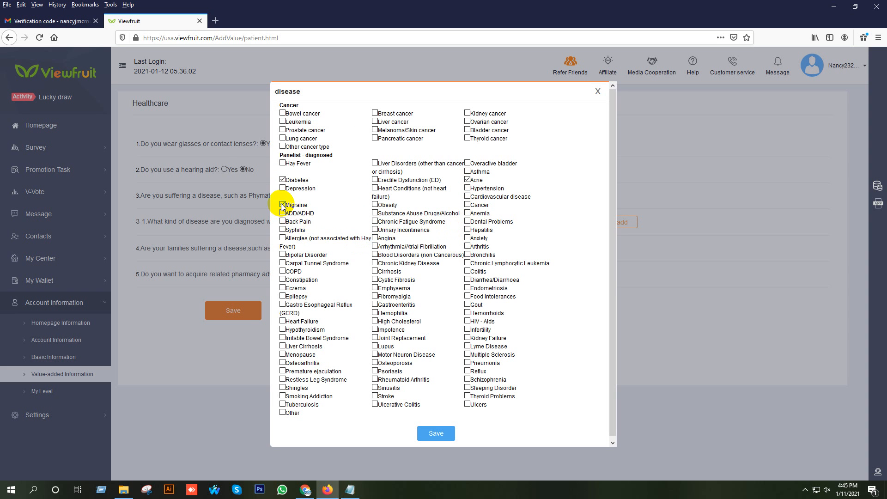
scroll(301, 301, down, 1)
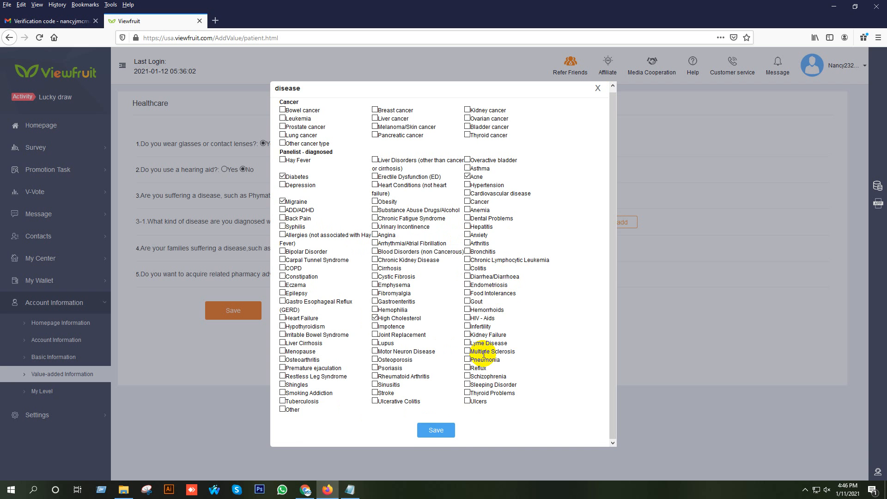
click(436, 425)
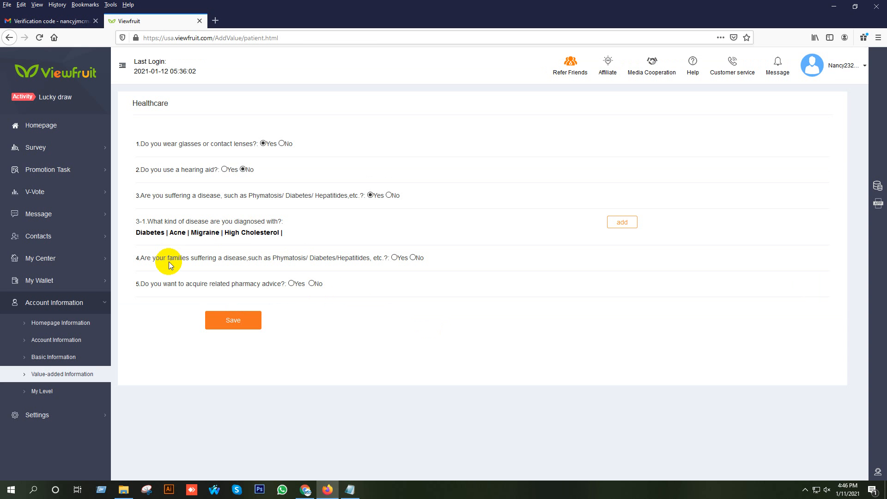
Answer Yes to the family disease question and add Diabetes, Back Pain and Allergies (not associated with Hay Fever) as the family's diagnosed diseases
click(394, 259)
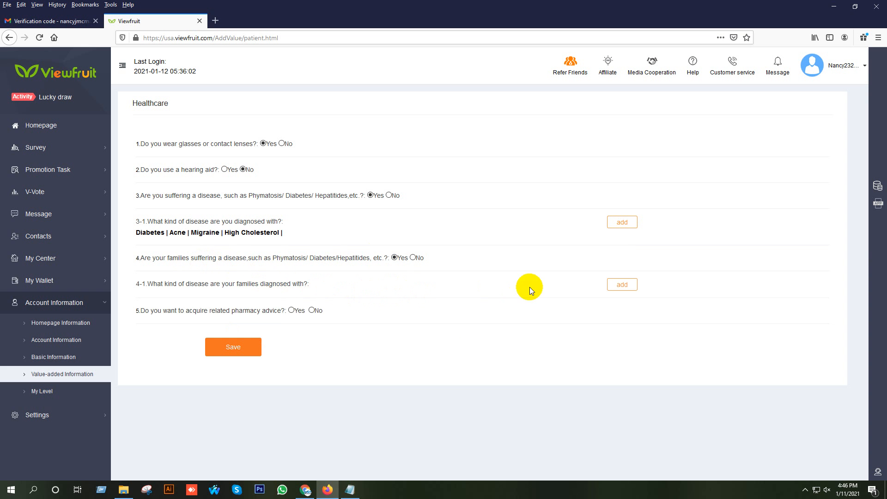
click(624, 285)
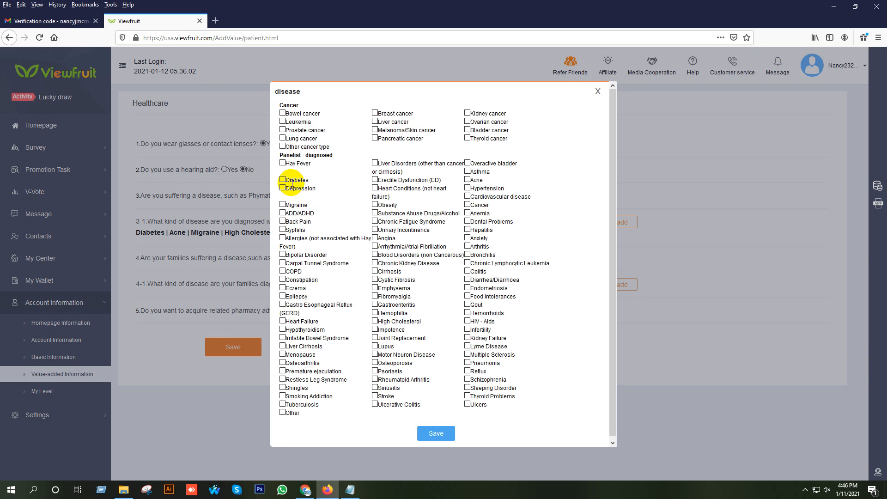
click(283, 181)
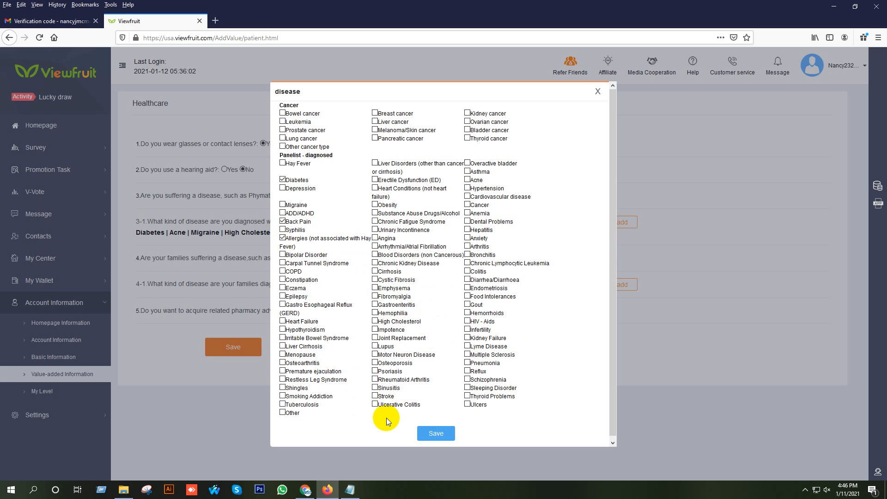
click(429, 433)
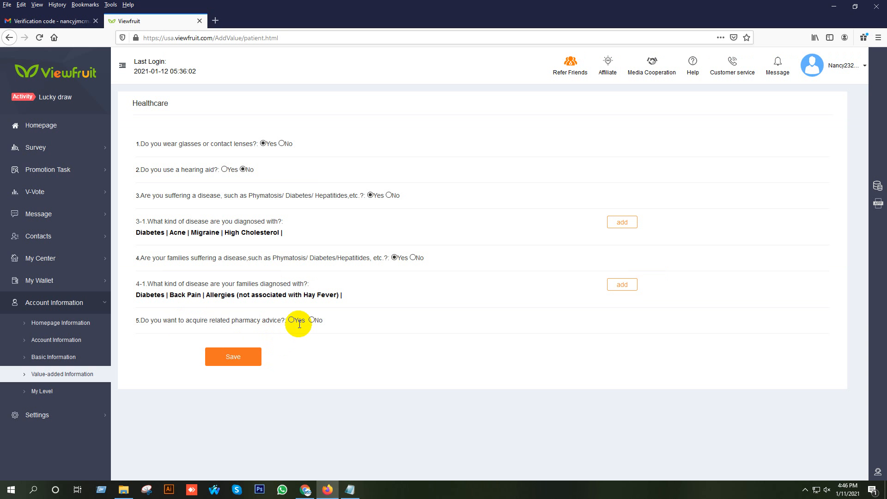
Answer Yes to acquiring related pharmacy advice and save the Healthcare questionnaire
click(291, 320)
click(253, 355)
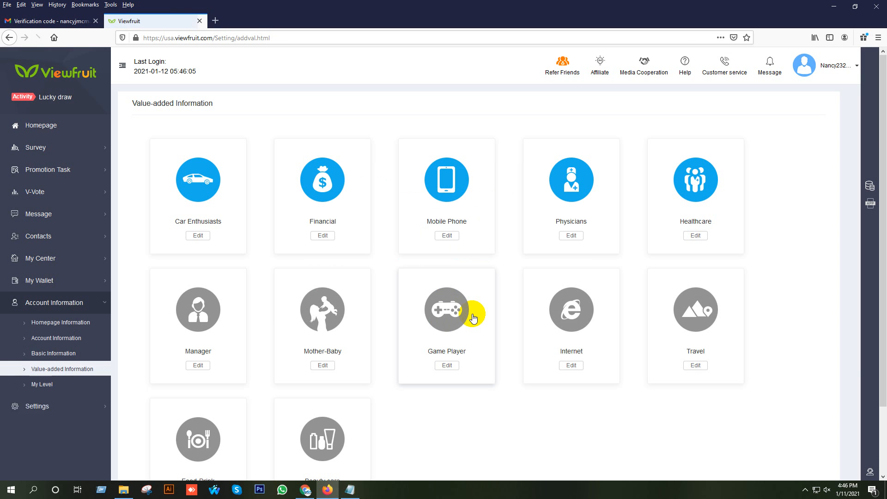
Open the Manager questionnaire and set the company's annual revenue to Very High
scroll(399, 335, down, 2)
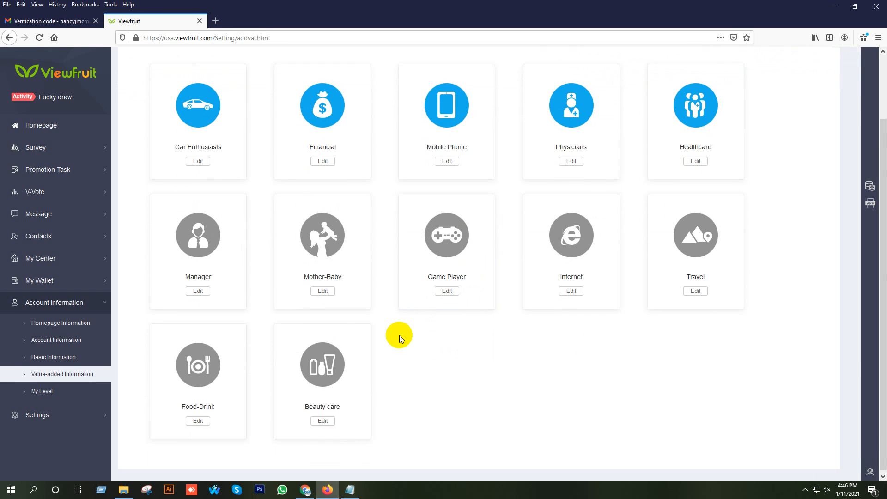
click(211, 287)
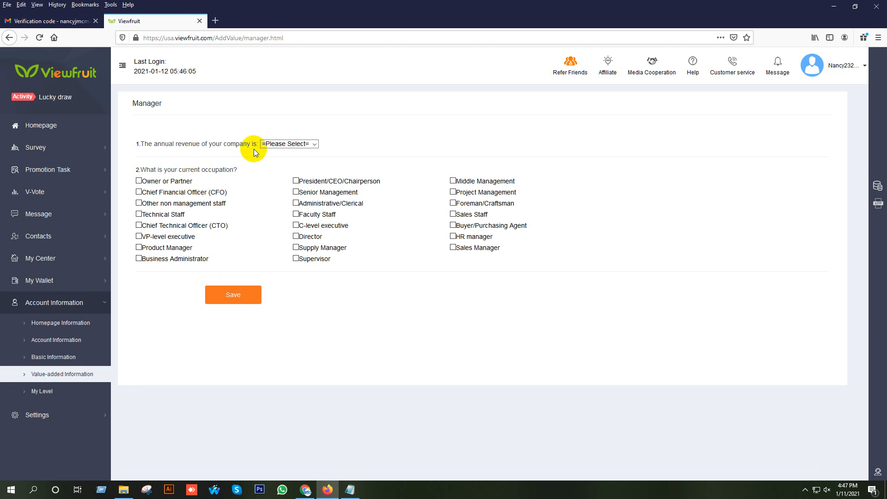
click(268, 144)
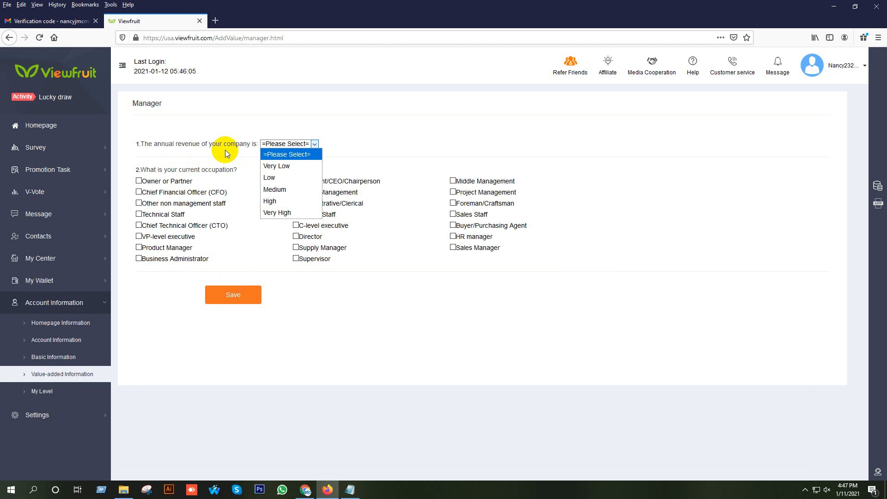
click(292, 213)
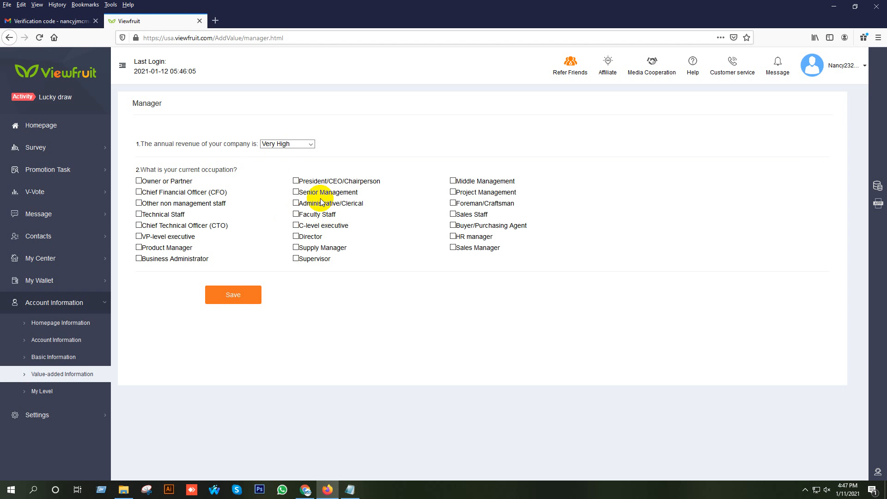
Set the current occupation to HR manager only and save the Manager questionnaire
click(297, 192)
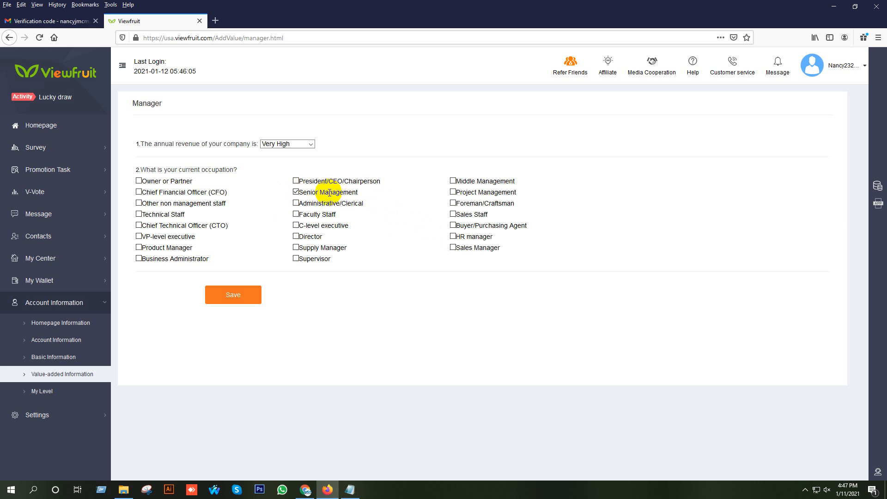
click(453, 236)
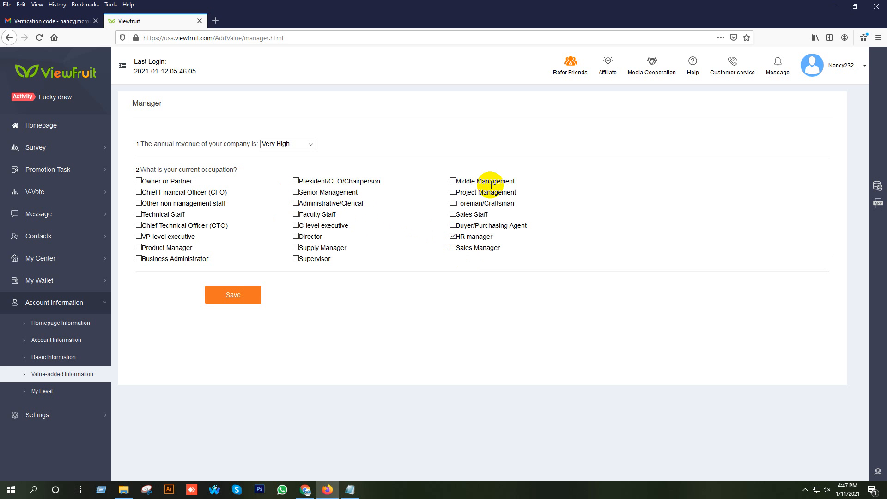
click(234, 296)
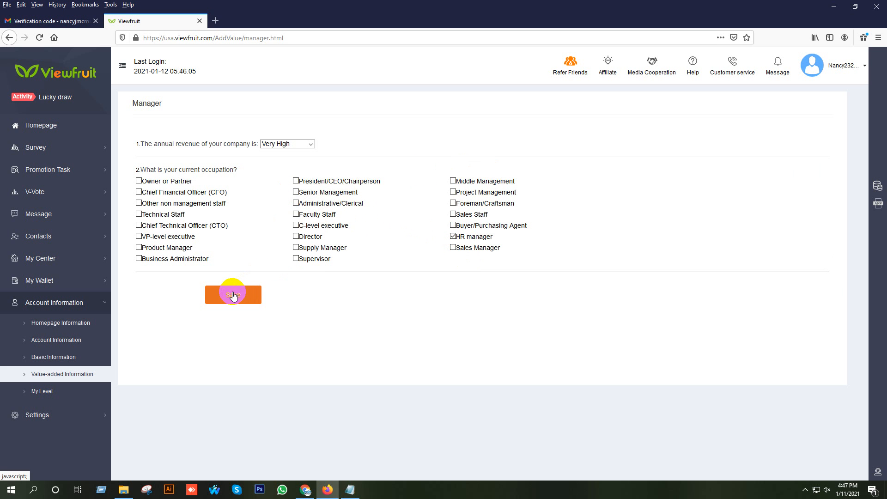
click(257, 289)
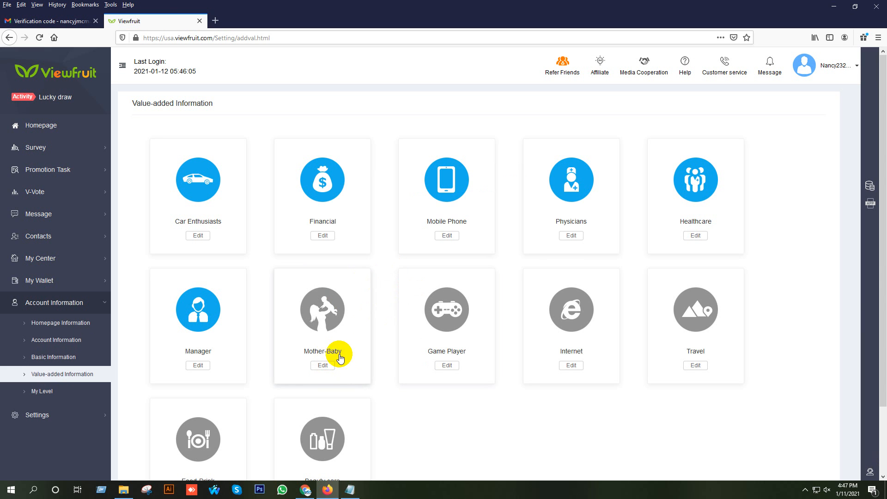
Open the Mother-Baby questionnaire and set the number of children to 2
click(317, 372)
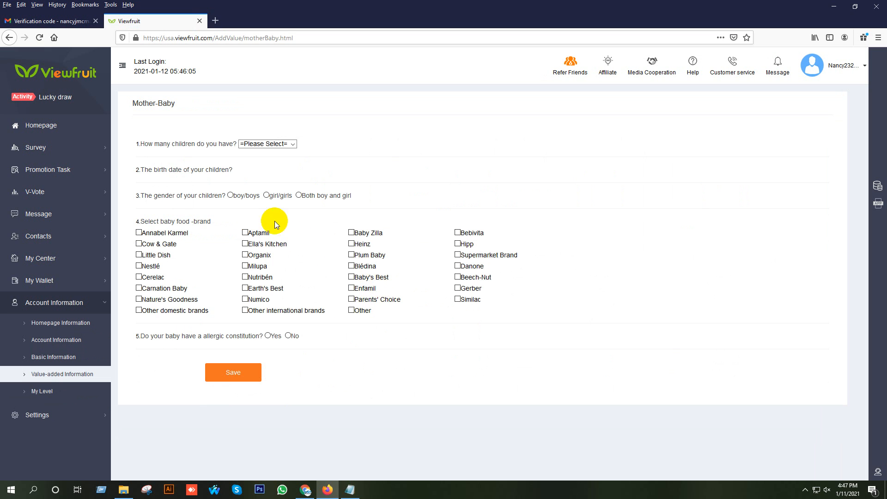
click(267, 144)
click(250, 169)
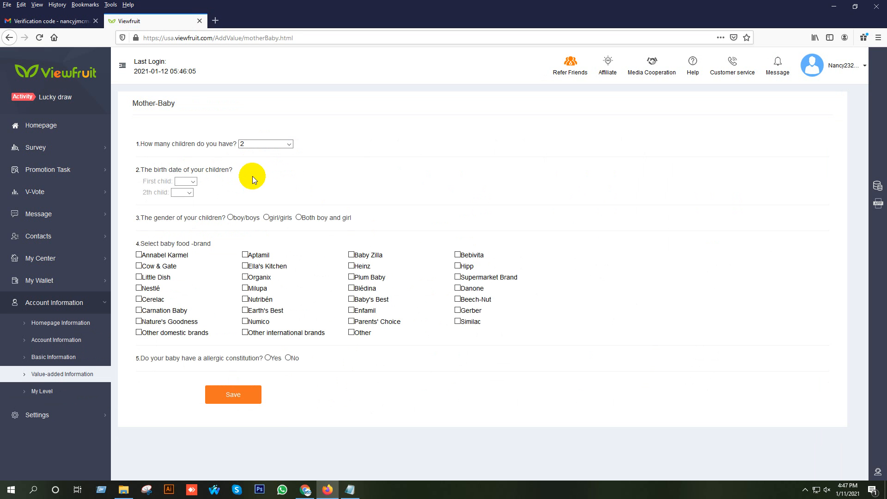
Set both children's birth years from the dates in the Notepad profile notes and their gender to Both boy and girl
click(193, 181)
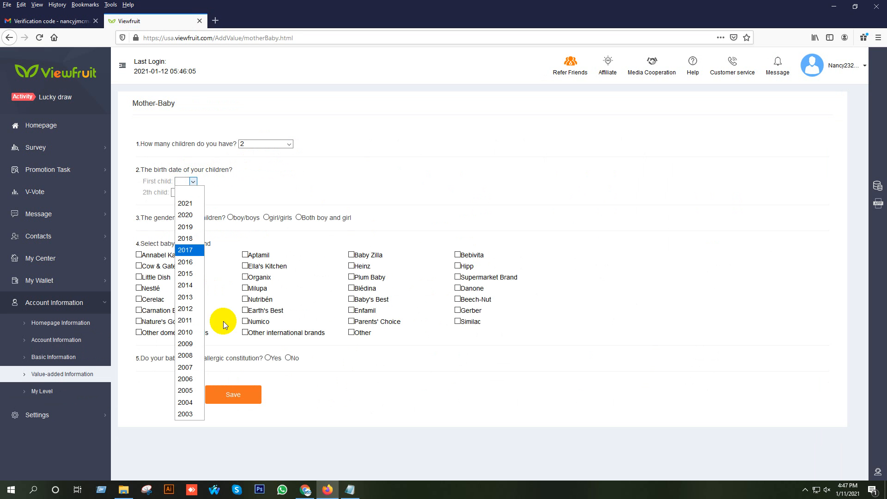
click(350, 490)
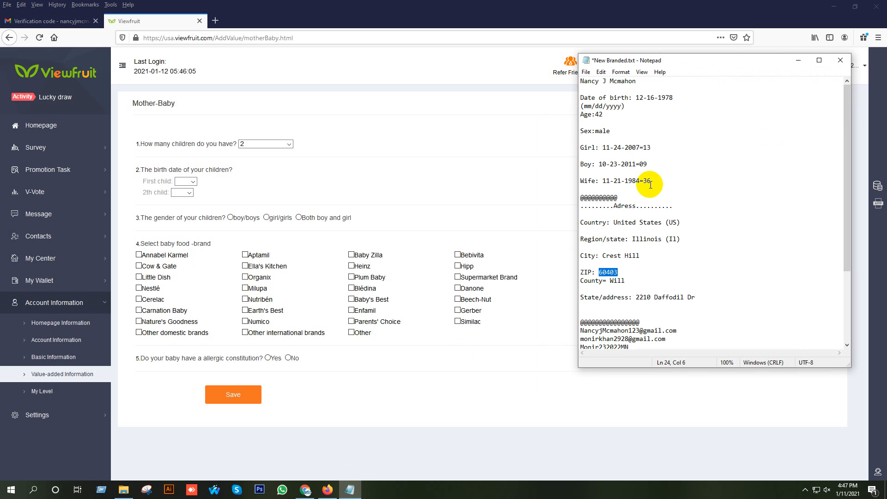
drag(609, 147, 661, 144)
double_click(632, 164)
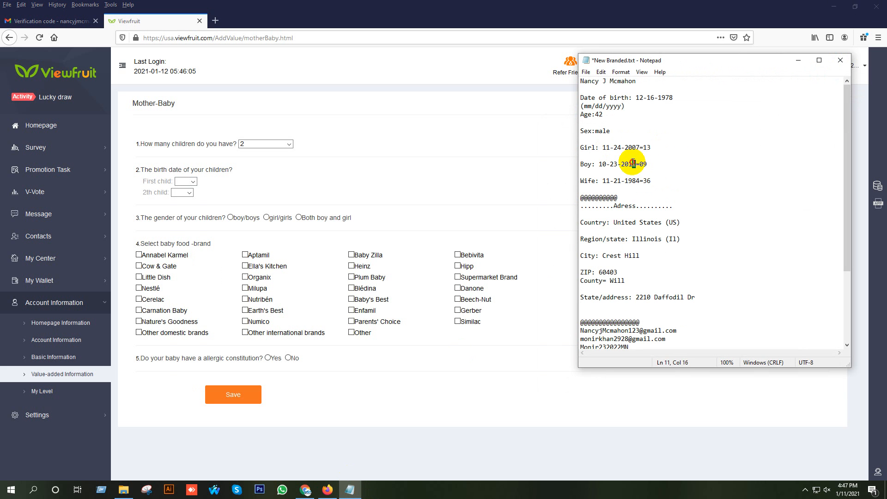
click(184, 182)
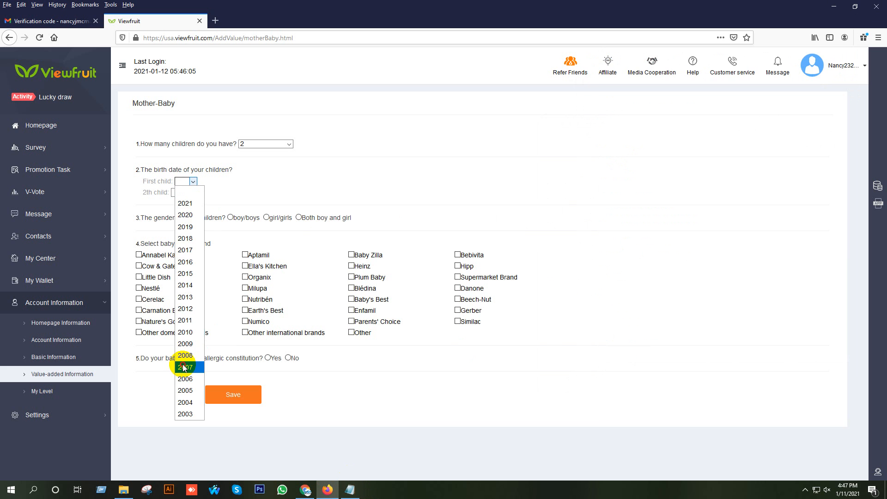
click(185, 366)
click(184, 192)
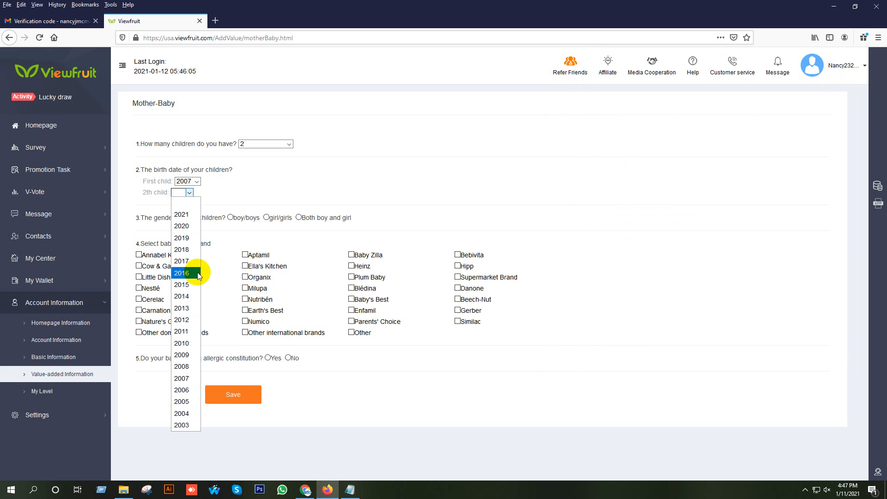
click(184, 331)
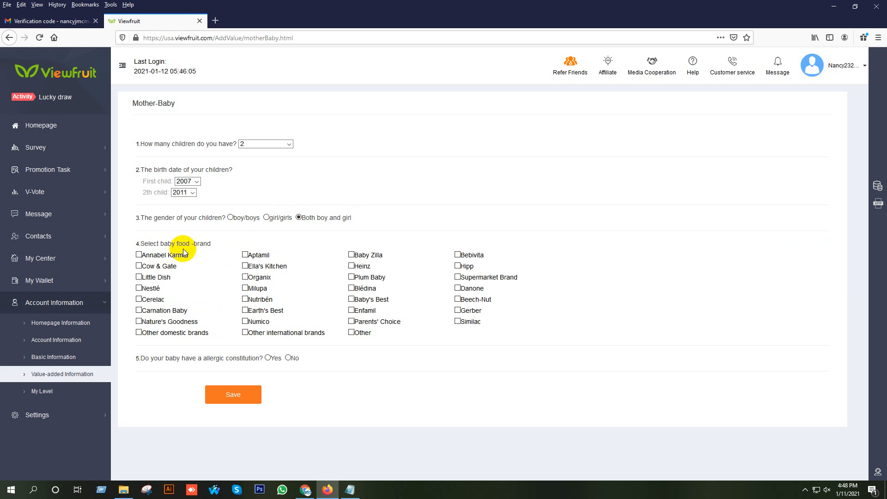
Select Nestlé, Organix, Baby Zilla, Bebivita and Baby's Best as baby food brands, answer Yes to allergic constitution, and save the Mother-Baby questionnaire
click(138, 288)
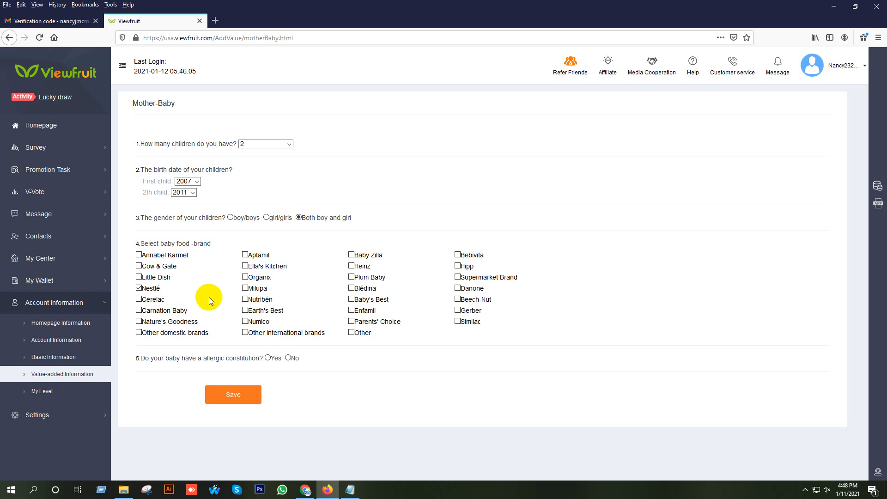
click(245, 277)
click(458, 255)
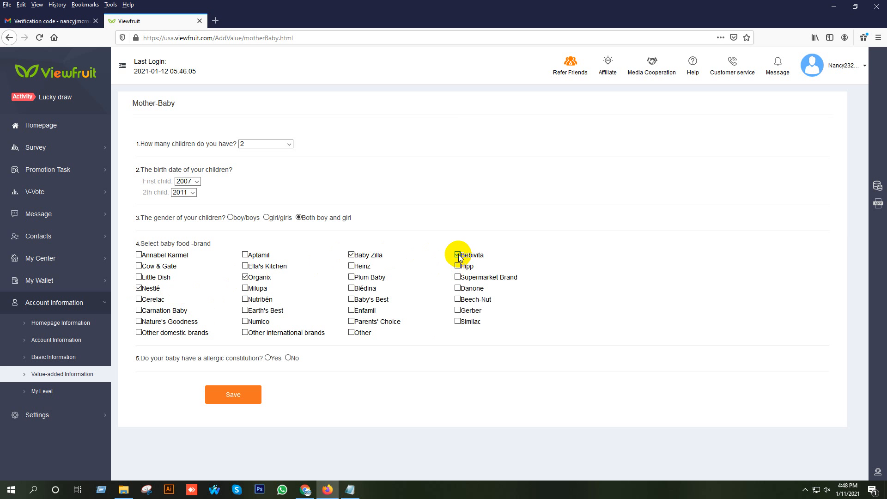
click(350, 299)
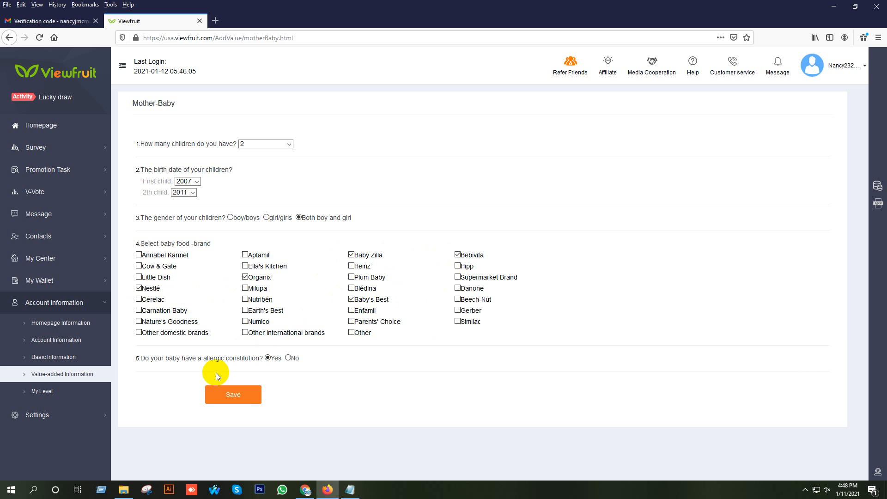
click(233, 395)
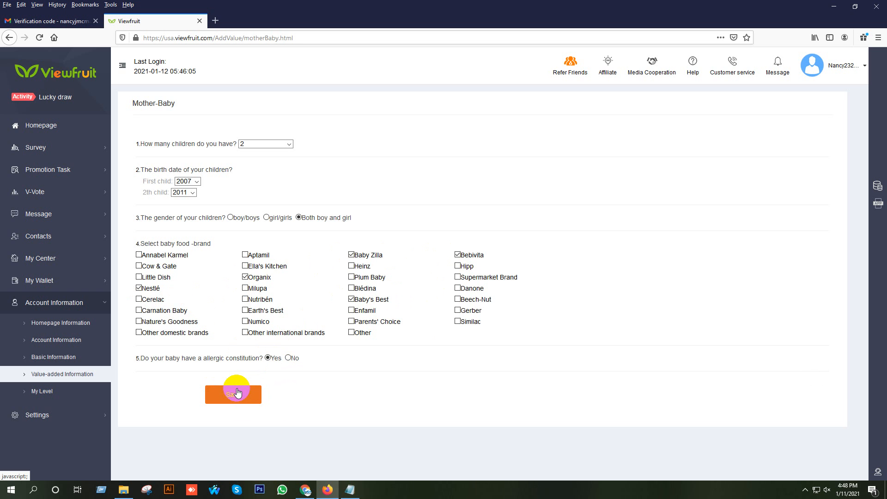
click(236, 392)
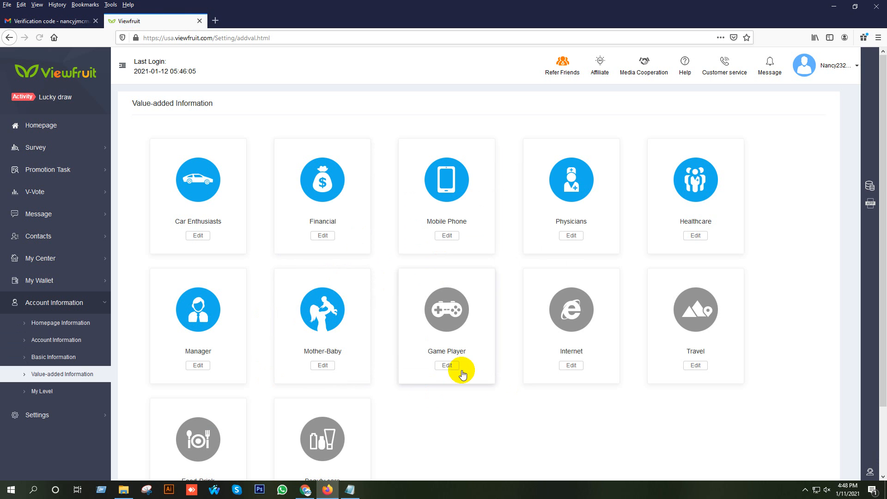
Open the Game Player questionnaire and select Games Console and Computer or Laptop as the gaming equipment
click(446, 366)
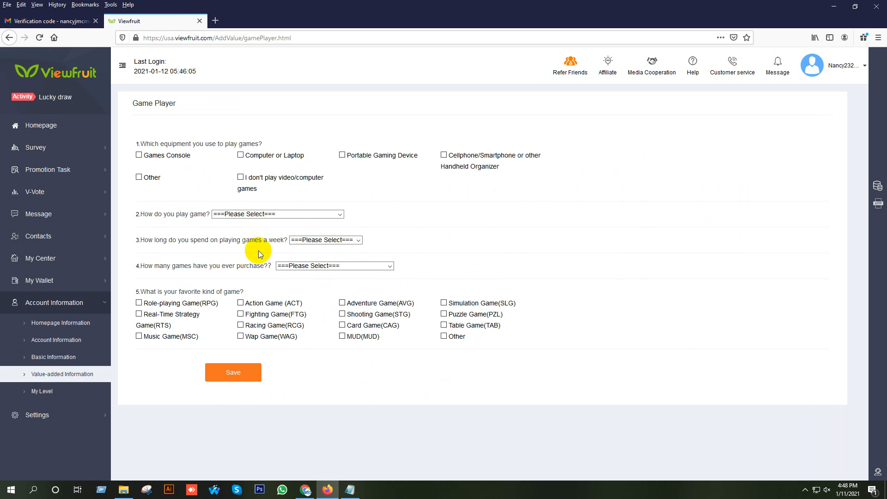
click(138, 156)
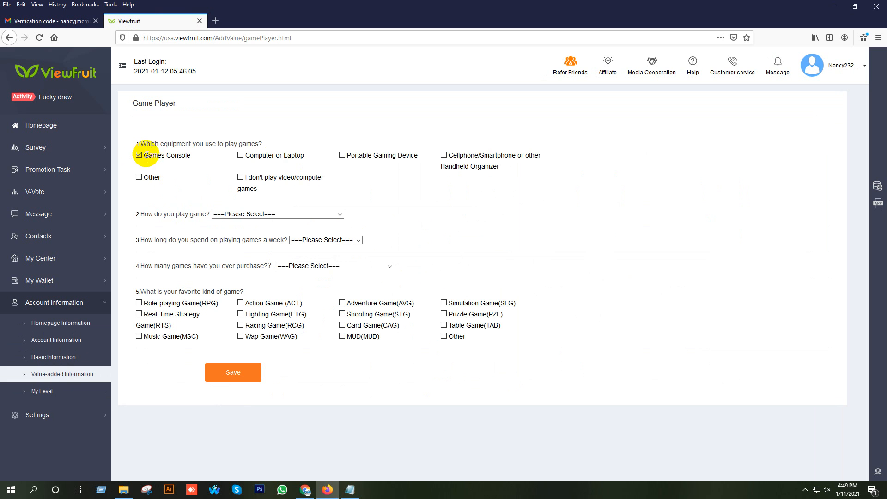
click(241, 155)
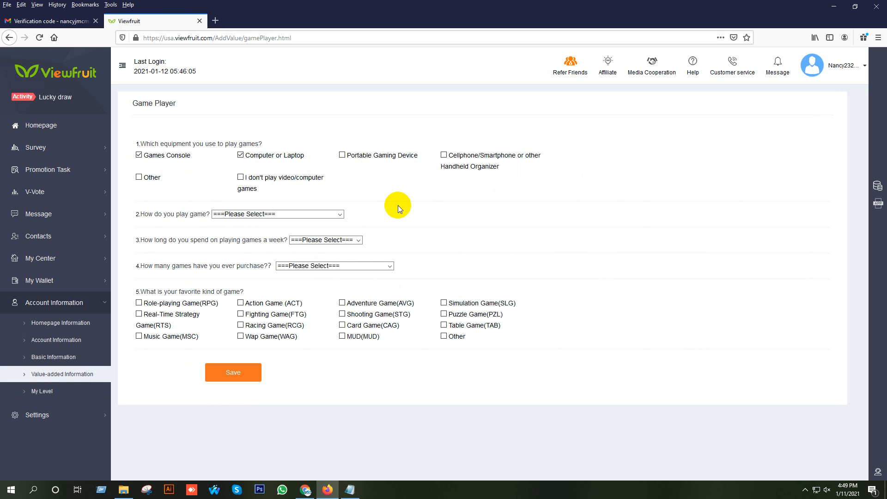
Set the way of playing to Alone, weekly playing time to 4 to 10 hours and purchased games to 3 to 5 games
click(252, 214)
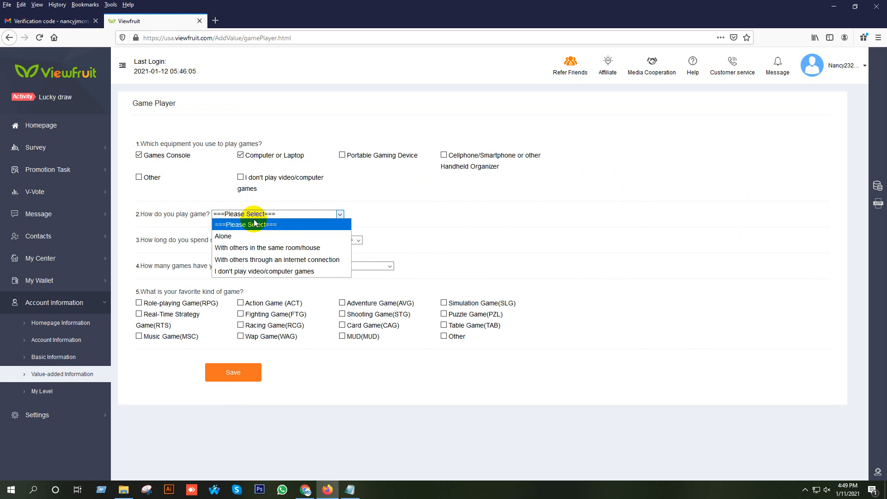
click(234, 236)
click(317, 239)
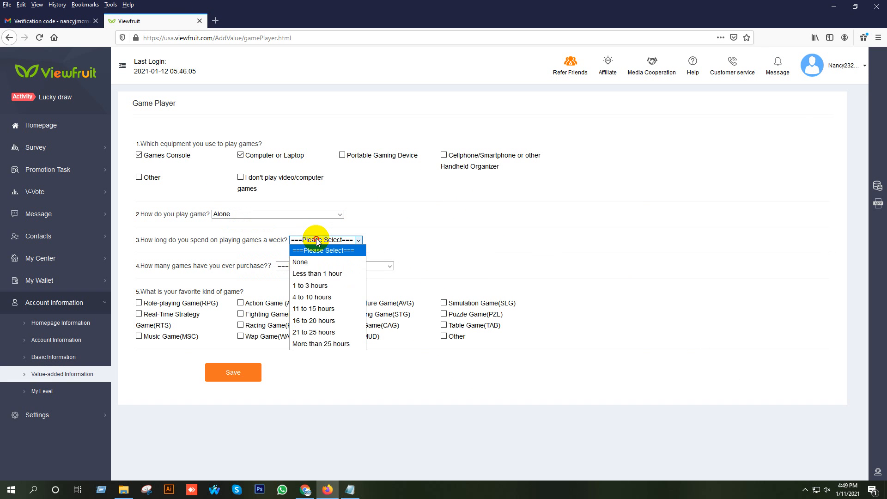
click(320, 297)
click(308, 266)
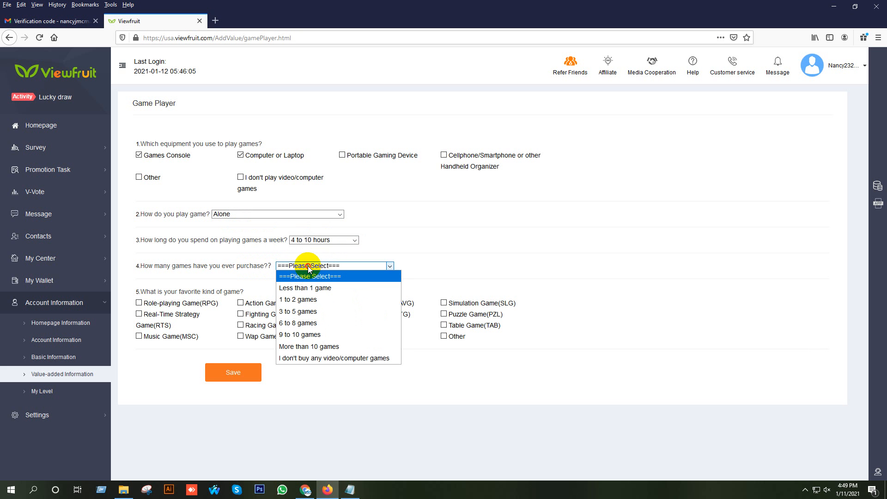
click(311, 312)
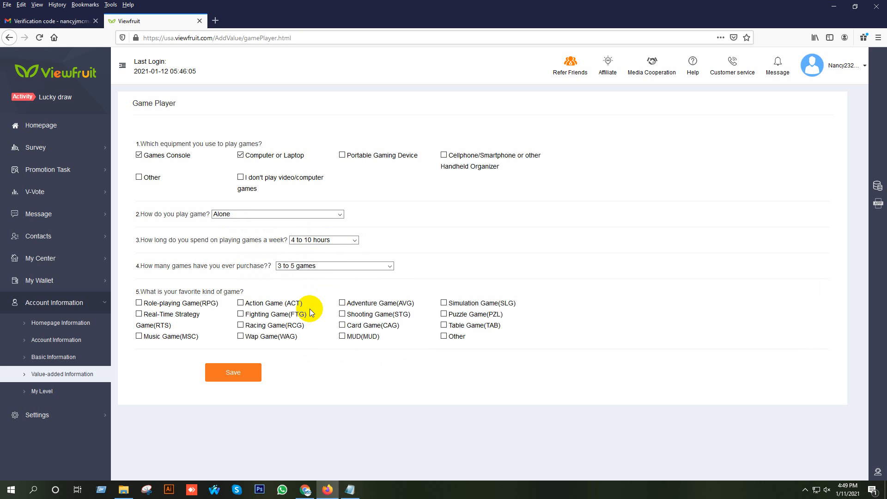
click(318, 266)
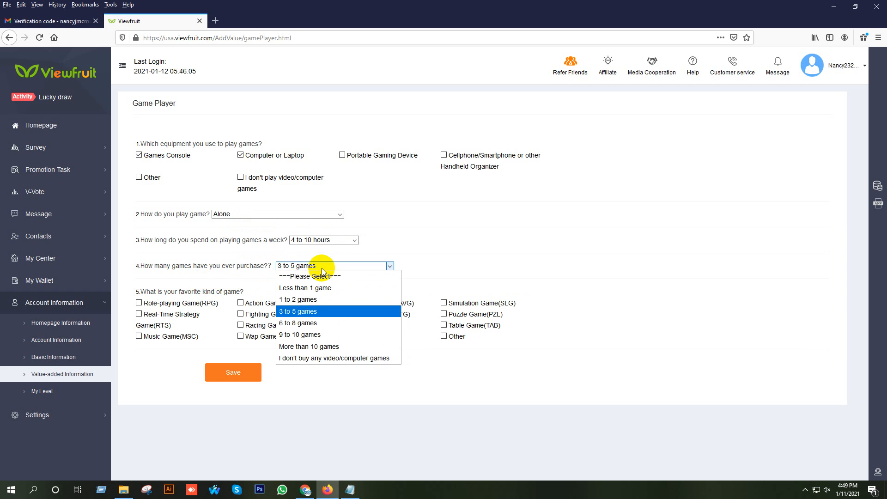
click(311, 310)
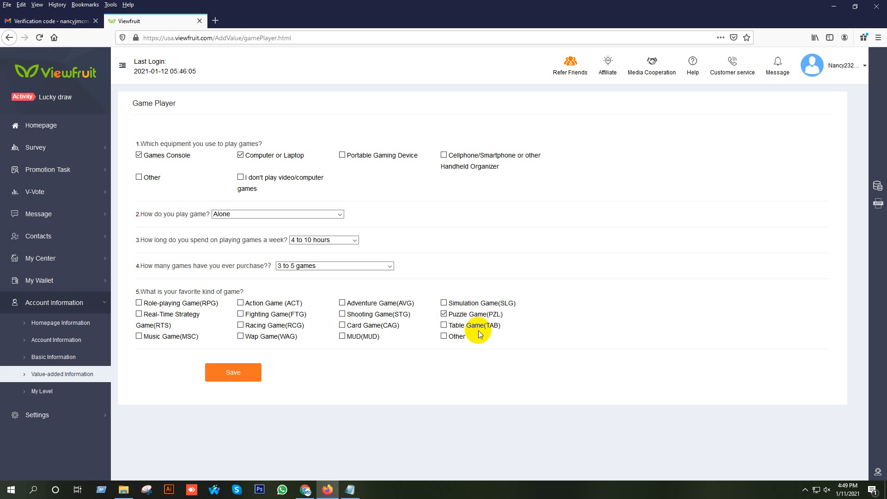
Select Puzzle, Simulation and Action Game as the favorite kinds of game and save the Game Player questionnaire
click(444, 303)
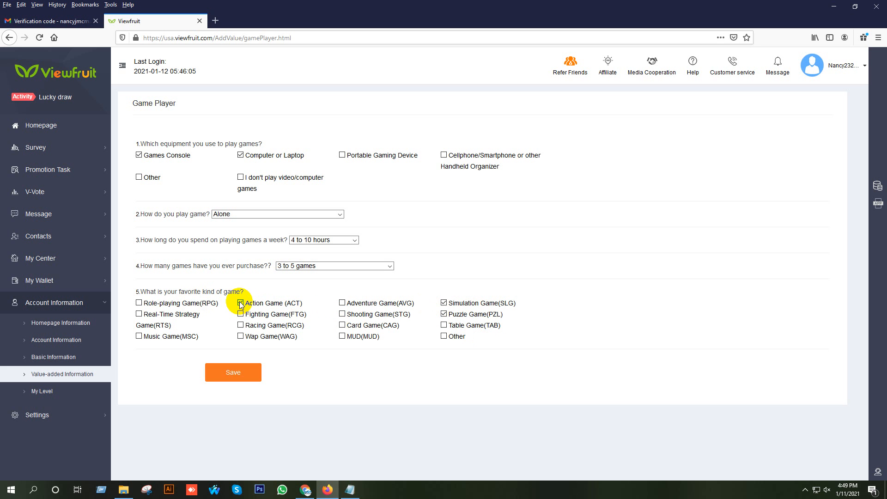
click(238, 374)
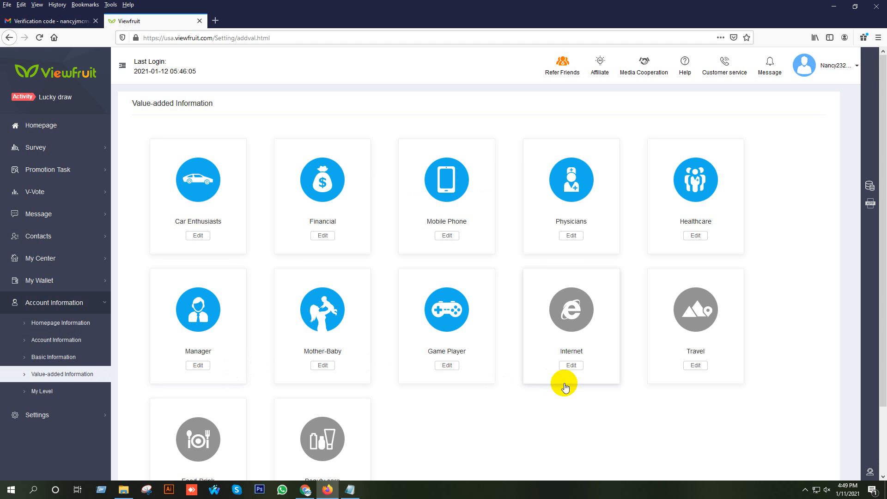
Open the Internet questionnaire and select only Fixed Internet Connection as the way of surfing the internet
click(573, 368)
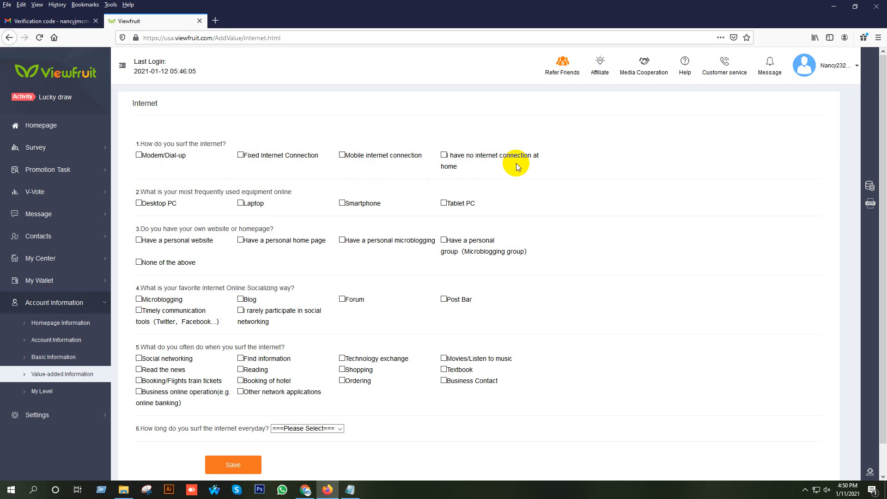
click(342, 155)
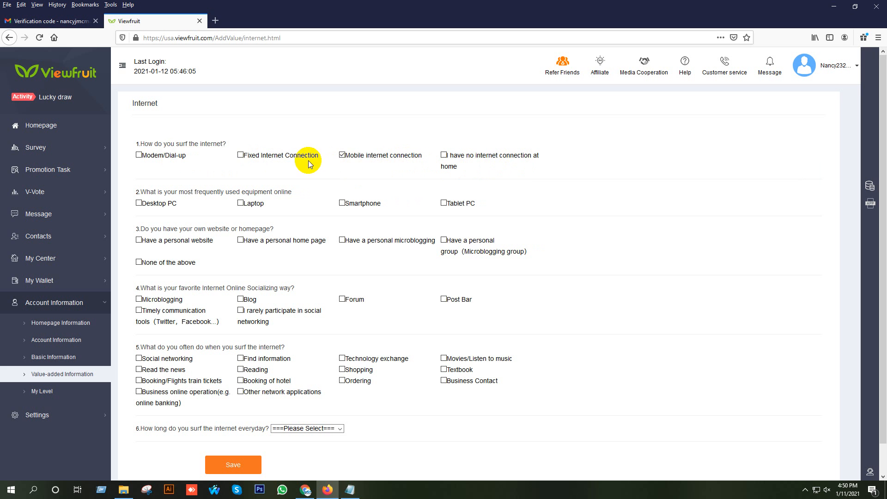
click(341, 155)
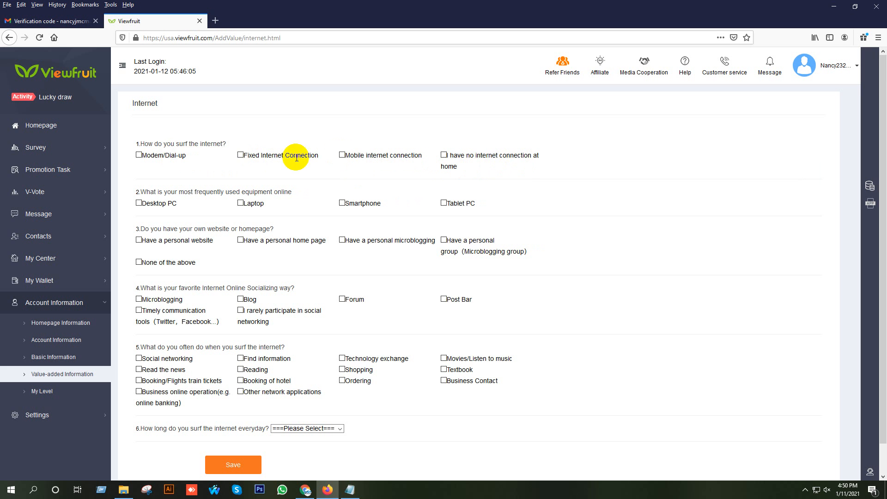
click(240, 157)
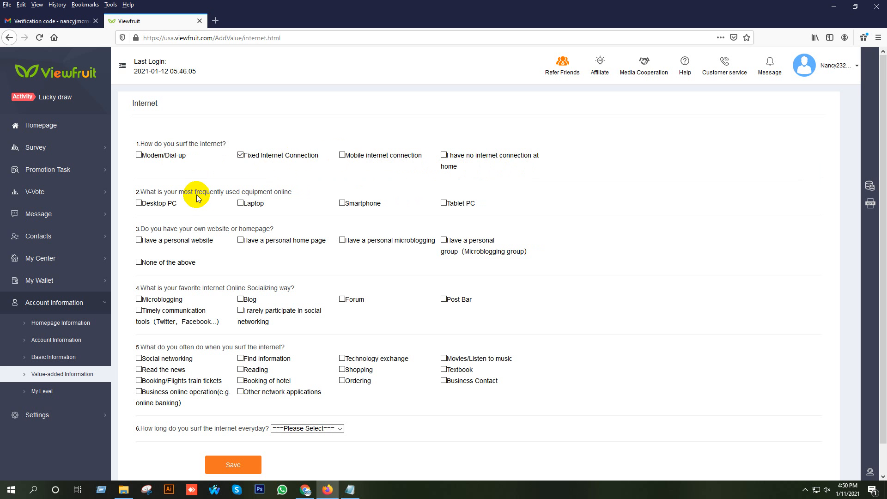
Select Desktop PC and Smartphone as the most frequently used online equipment
click(139, 203)
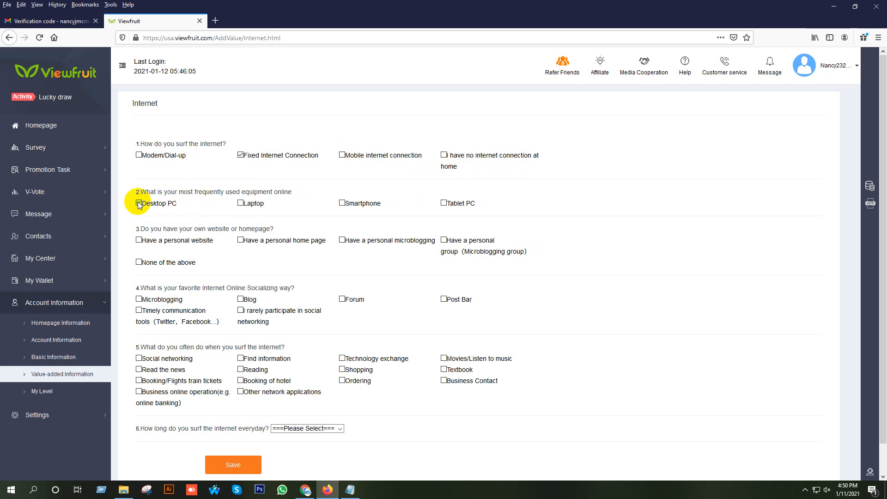
click(238, 203)
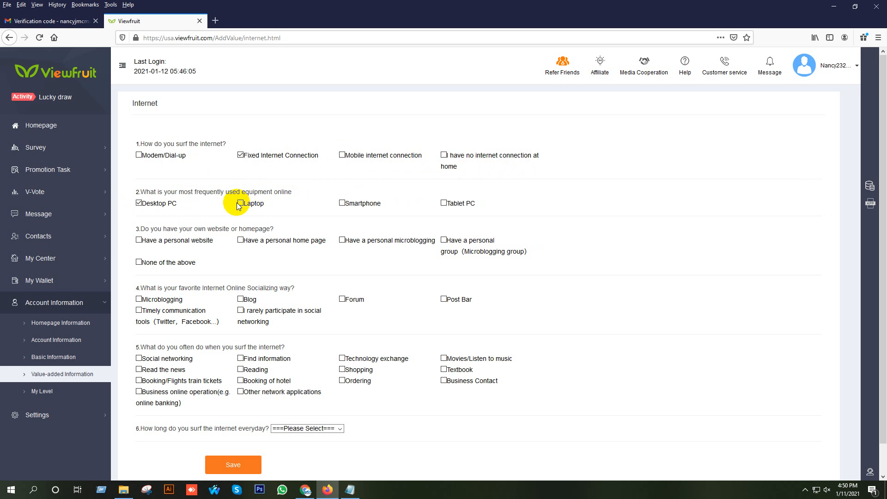
click(240, 204)
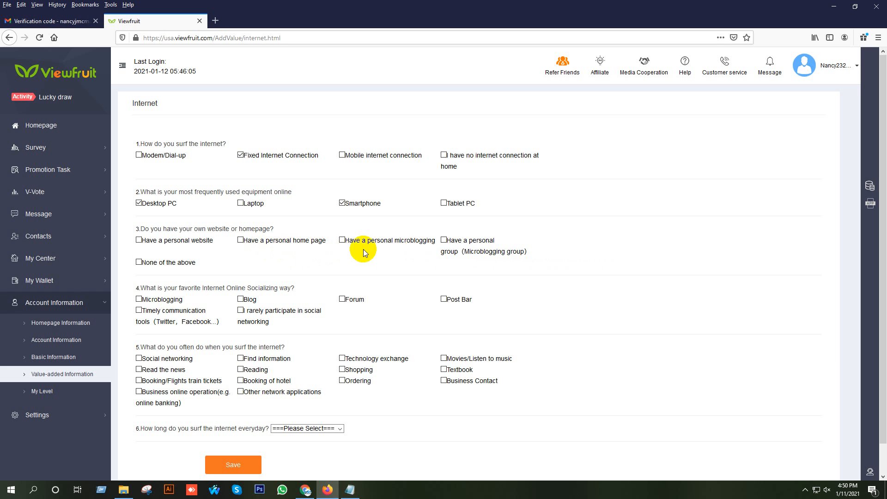
Answer None of the above for own website, Timely communication tools for online socializing, and Skype as the communication tool
click(139, 262)
scroll(222, 244, down, 1)
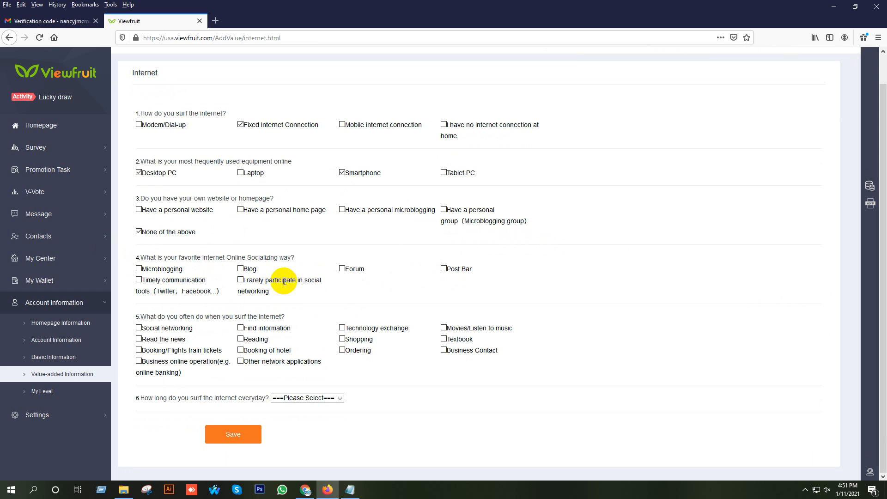
click(139, 280)
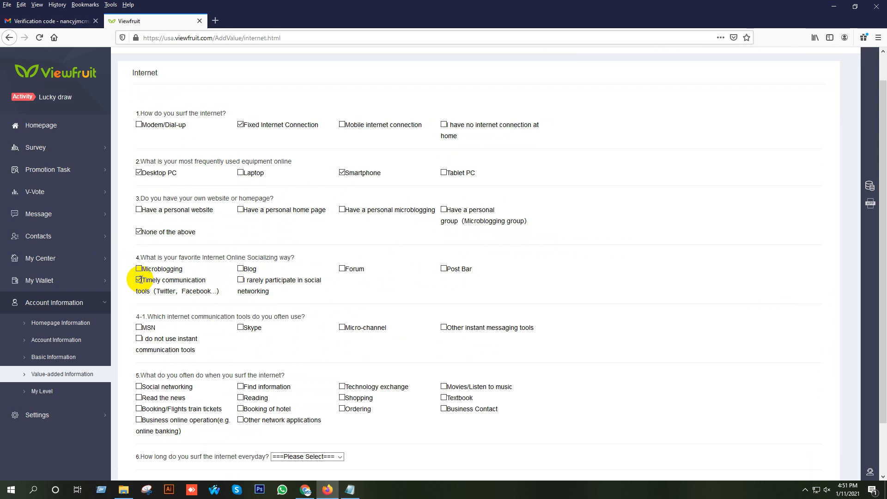
click(240, 327)
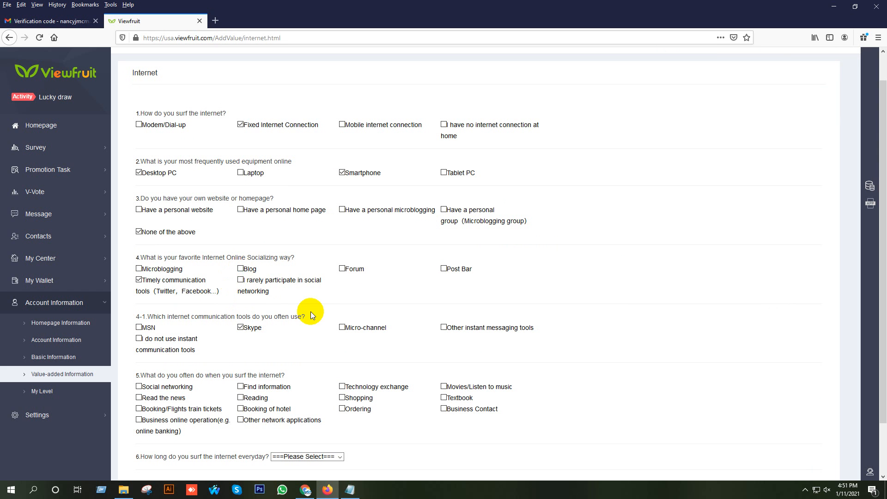
Select Social networking, Technology exchange and Shopping as online activities, set daily surfing to Within 1 hour and save the Internet questionnaire
scroll(236, 311, down, 2)
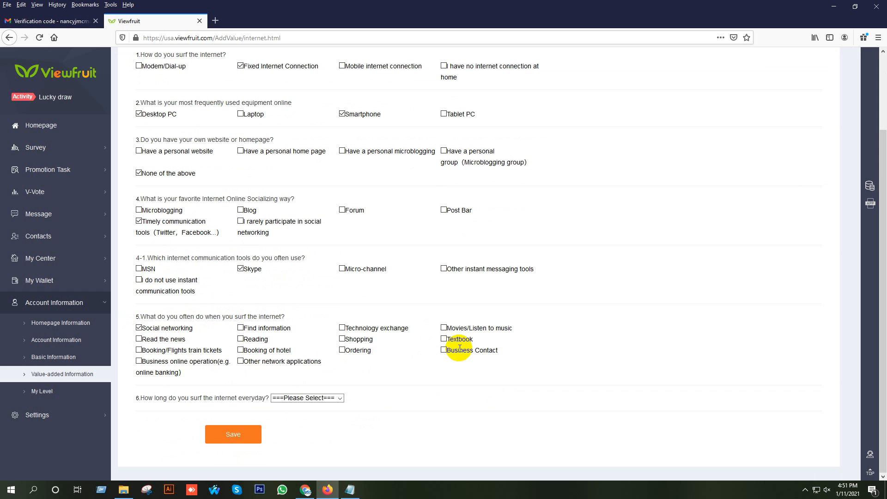
click(342, 327)
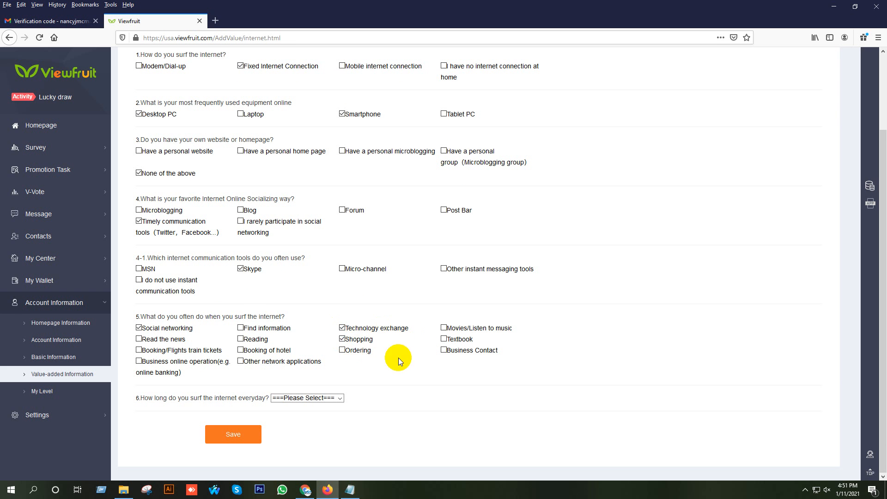
click(313, 398)
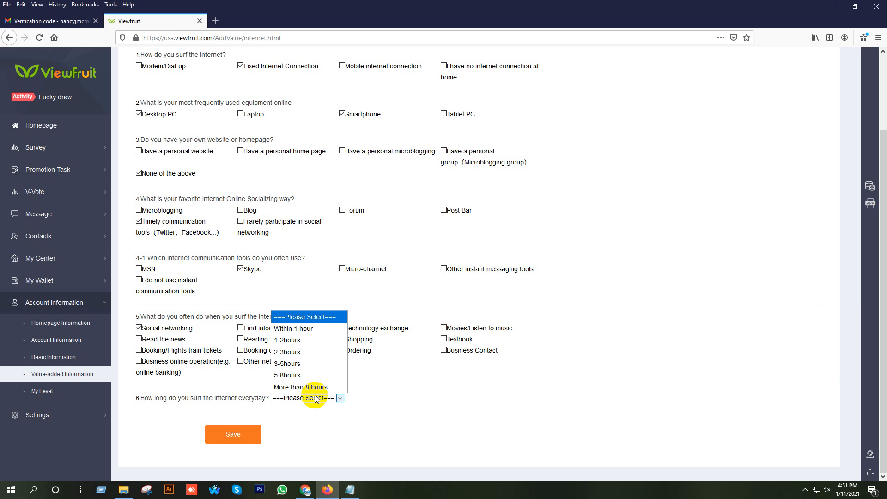
click(304, 330)
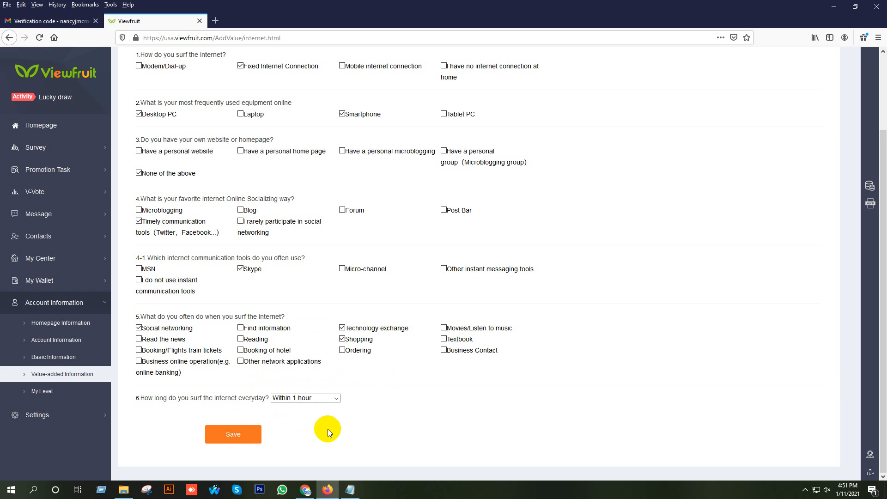
click(258, 434)
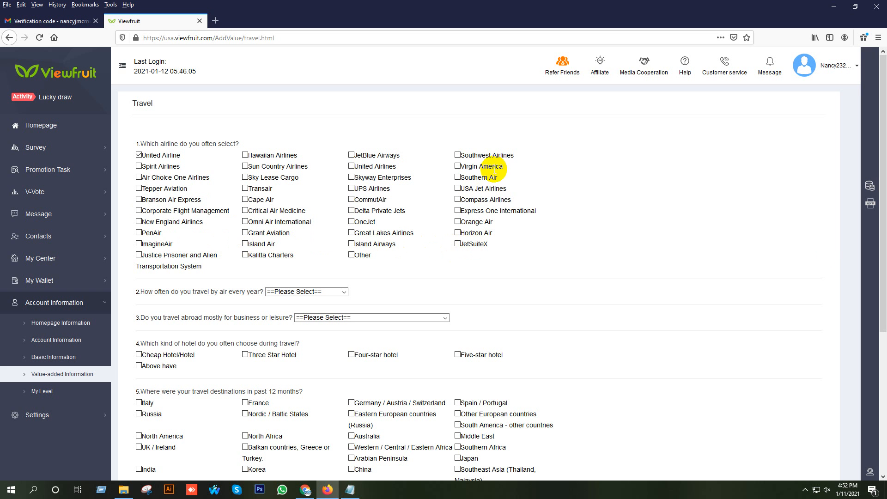
In the Travel questionnaire, add Southwest Airlines and JetBlue Airways to the chosen airlines and set air travel to 1 - 4 times per year
click(459, 155)
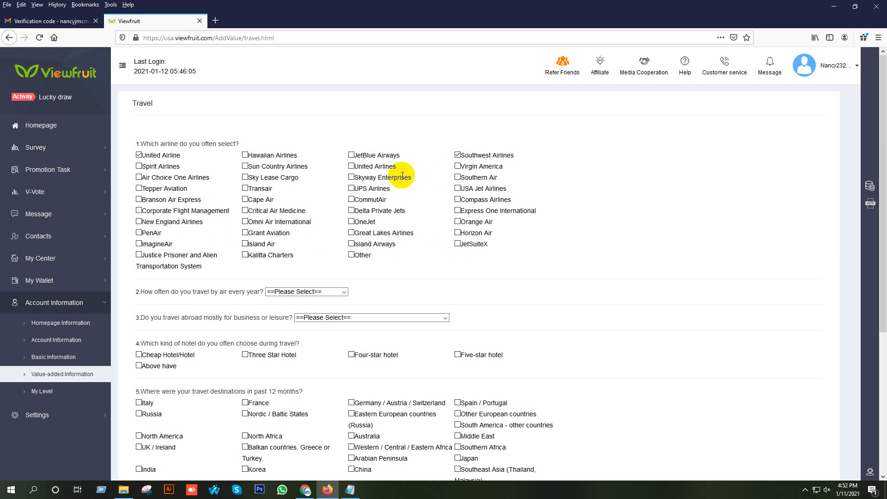
click(353, 155)
scroll(268, 226, down, 3)
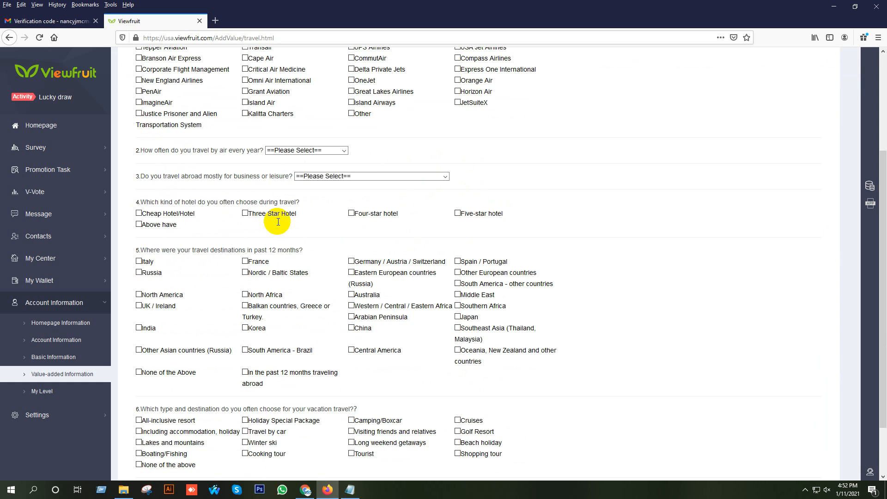
click(294, 149)
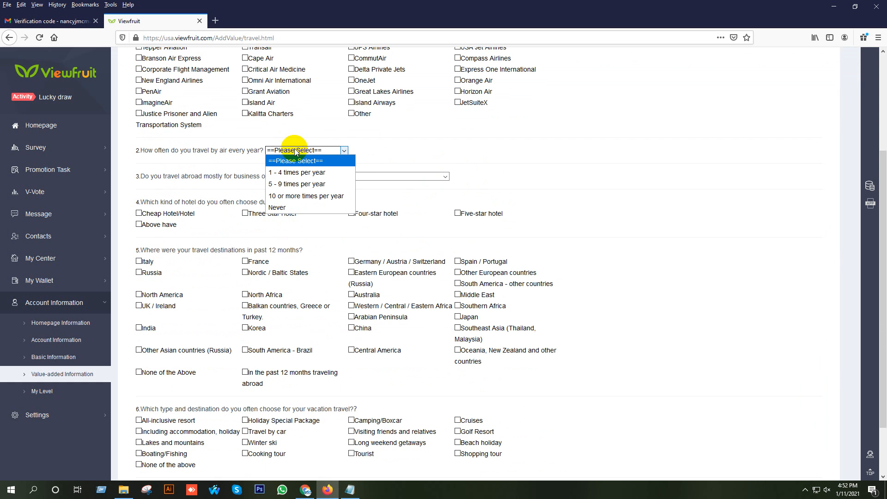
click(318, 175)
Set the purpose of travel abroad to both business and leisure travel and choose Five-star hotel as the usual hotel
click(363, 176)
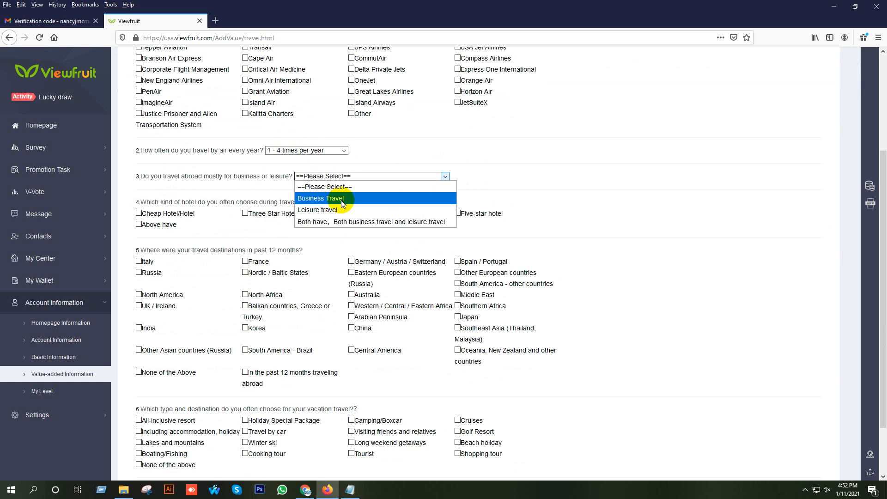
click(329, 221)
scroll(234, 188, down, 1)
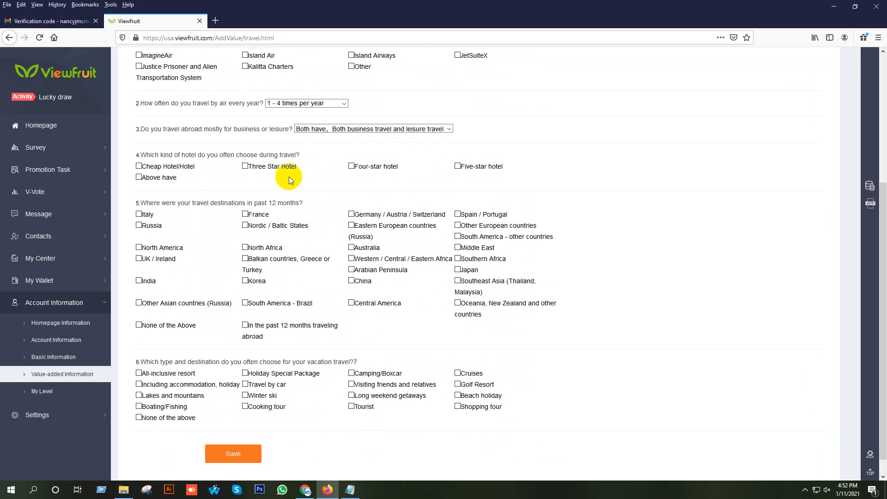
click(458, 166)
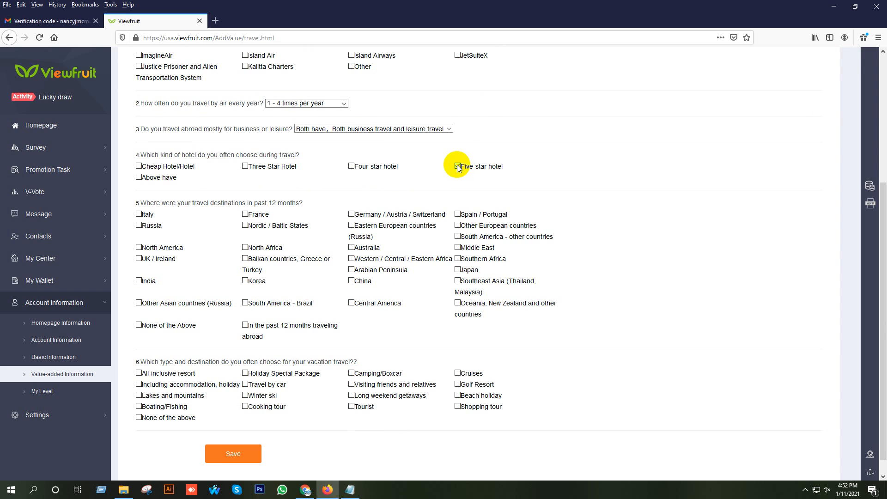
Select Italy, France, Germany / Austria / Switzerland and Central America as travel destinations in the past 12 months
scroll(404, 228, down, 1)
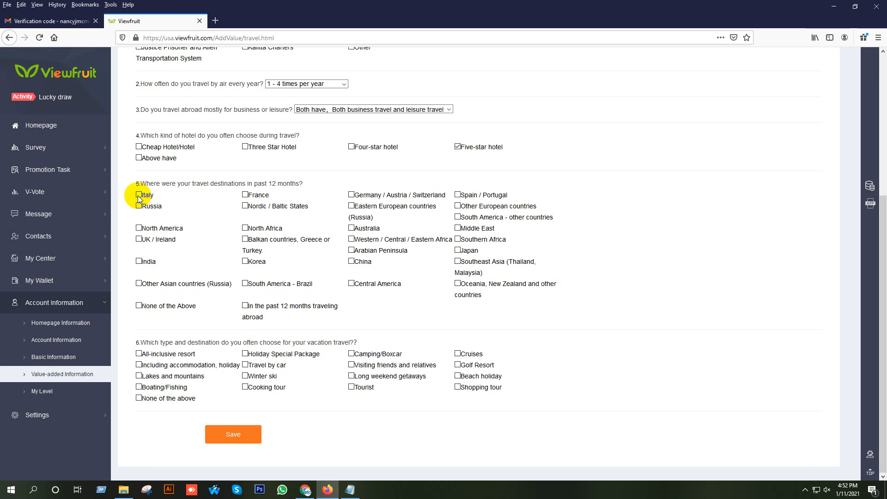
click(245, 195)
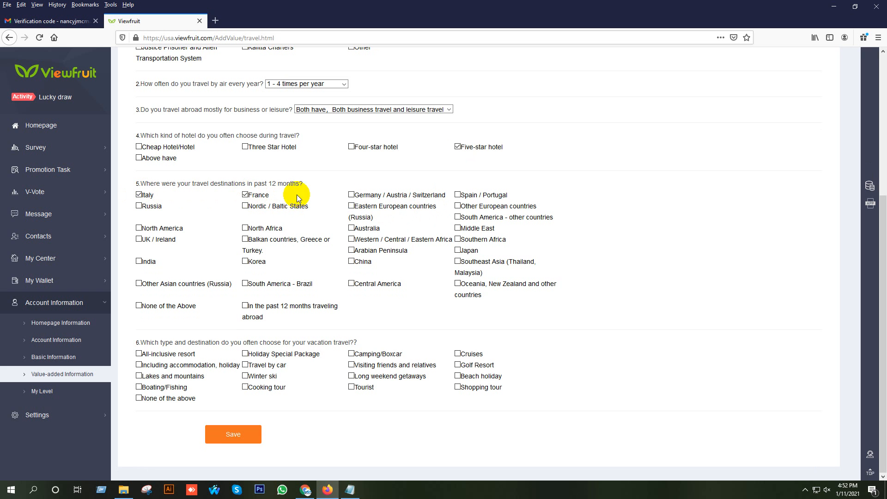
click(351, 194)
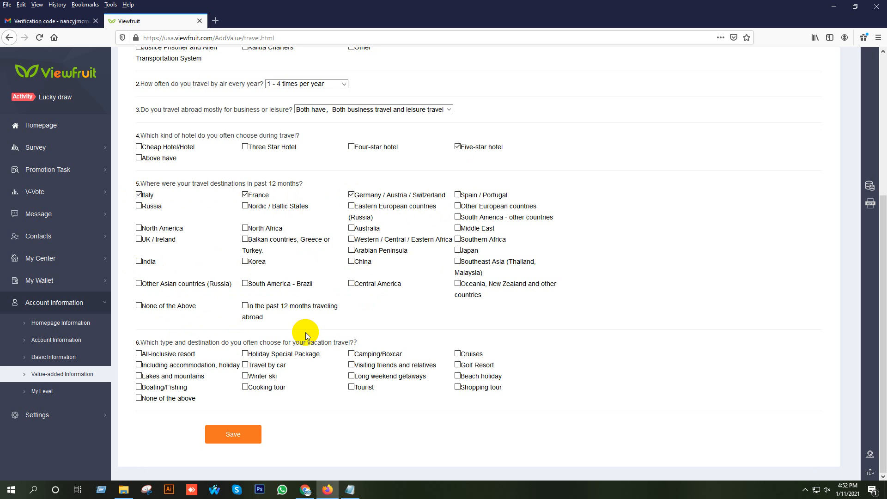
click(351, 283)
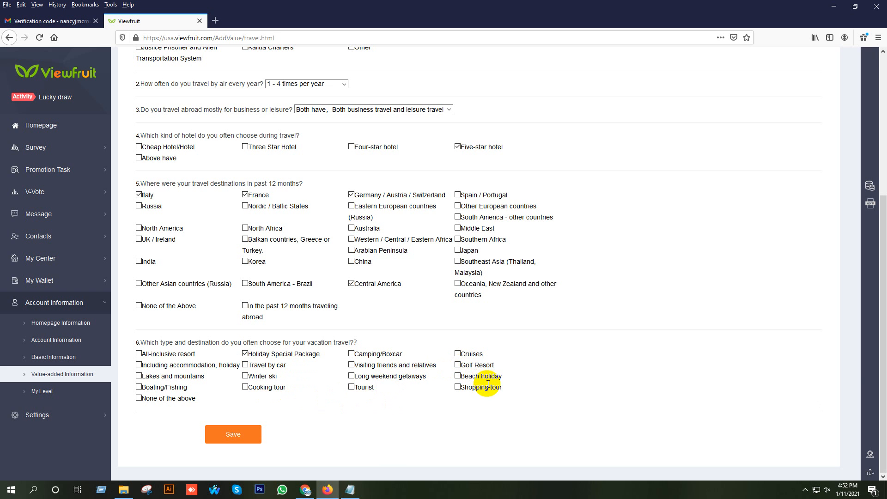
Add Beach holiday and Lakes and mountains to the vacation travel types and save the Travel questionnaire
click(458, 376)
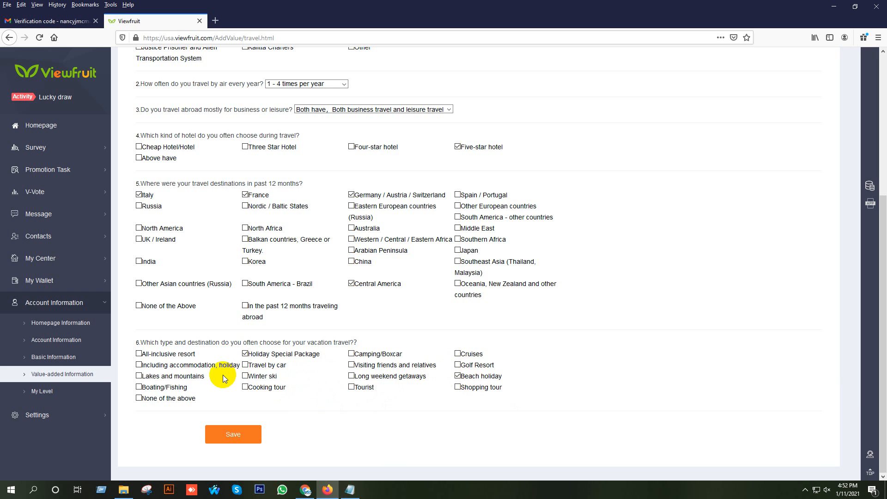
click(140, 377)
click(238, 433)
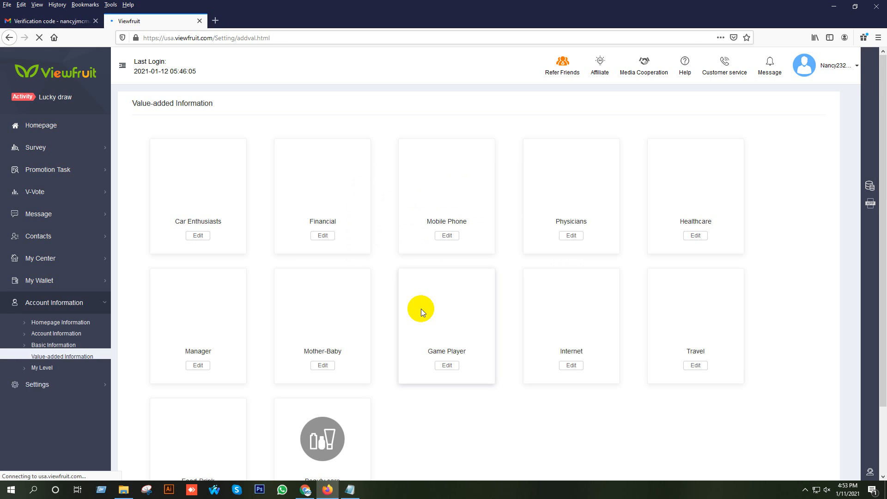
Open the Food-Drink questionnaire and select Coffee, Juice, Beer, Wine and Energy drinks as the beverages often drunk
scroll(422, 307, down, 1)
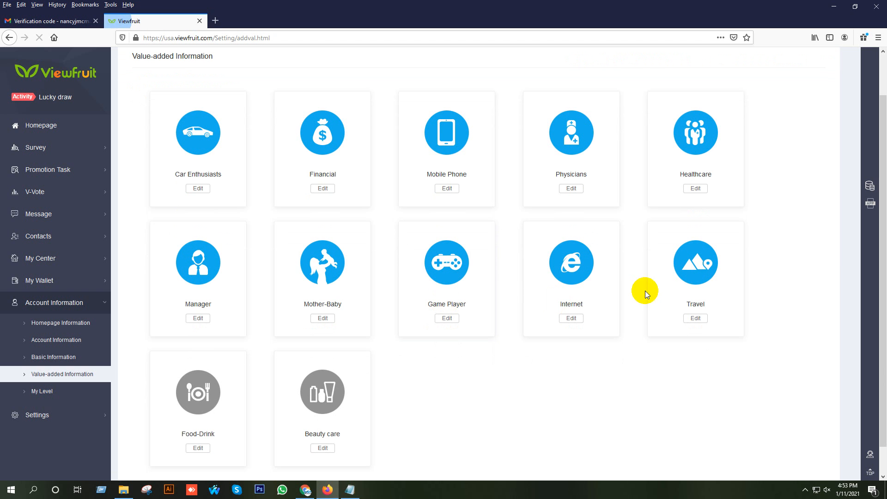
click(200, 448)
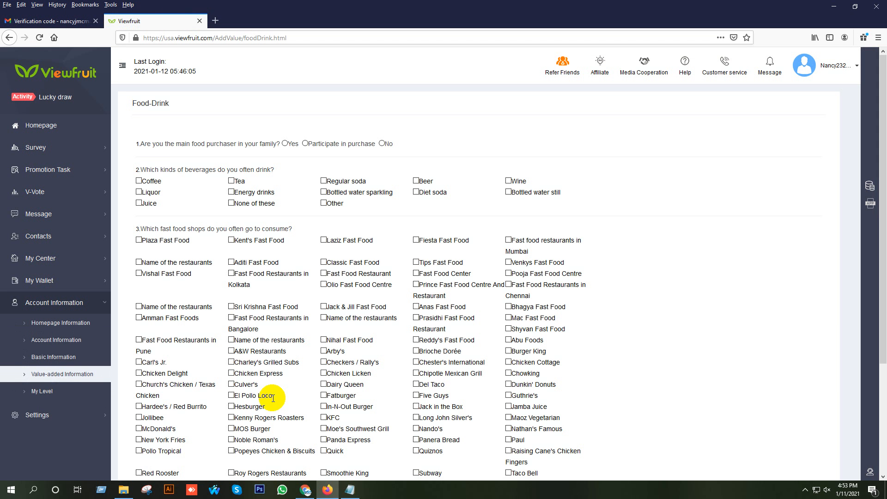
click(139, 182)
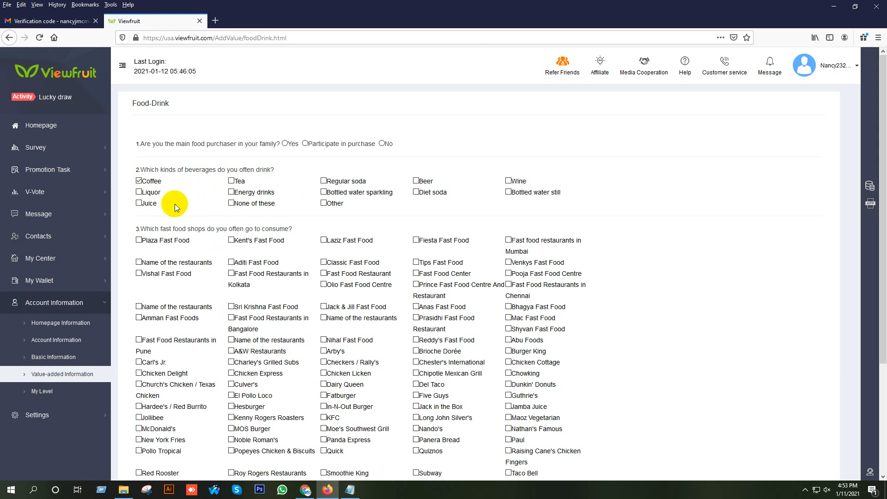
click(139, 203)
click(416, 181)
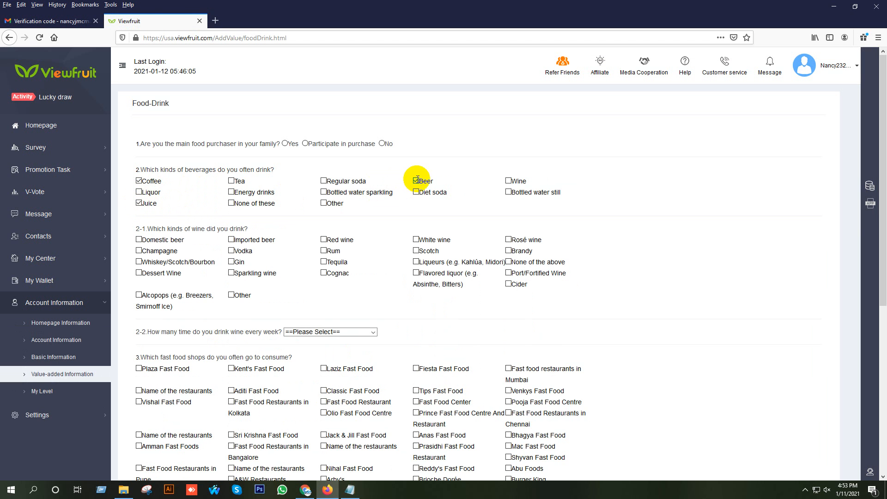
click(509, 180)
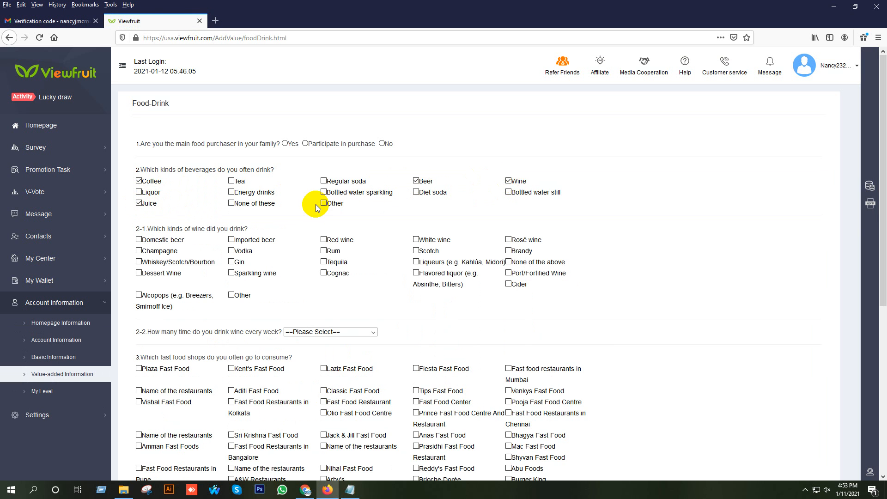
click(231, 193)
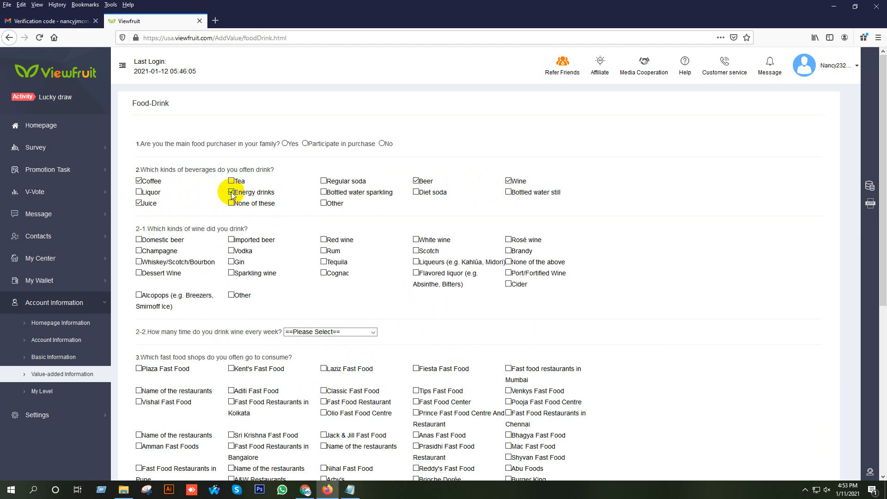
Select Domestic beer, Imported beer, White wine, Tequila and Whiskey/Scotch/Bourbon as kinds of wine and set weekly wine consumption to 1 to 3 drinks
click(139, 239)
click(231, 240)
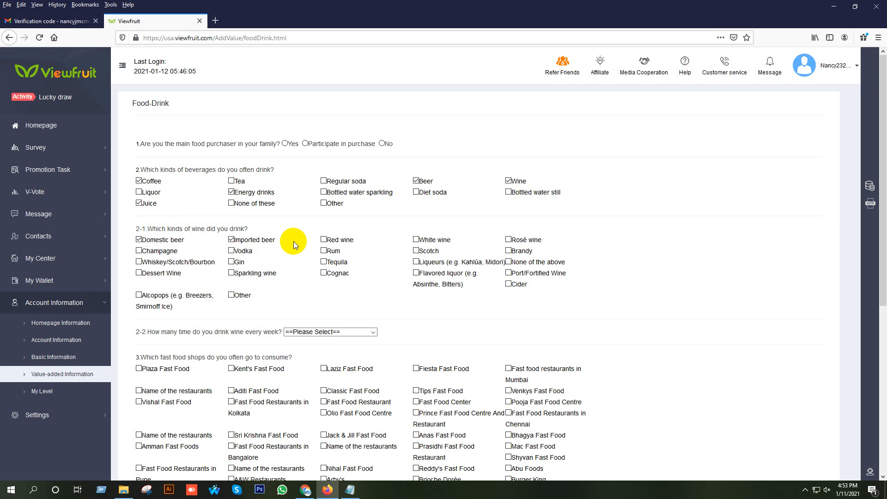
click(416, 239)
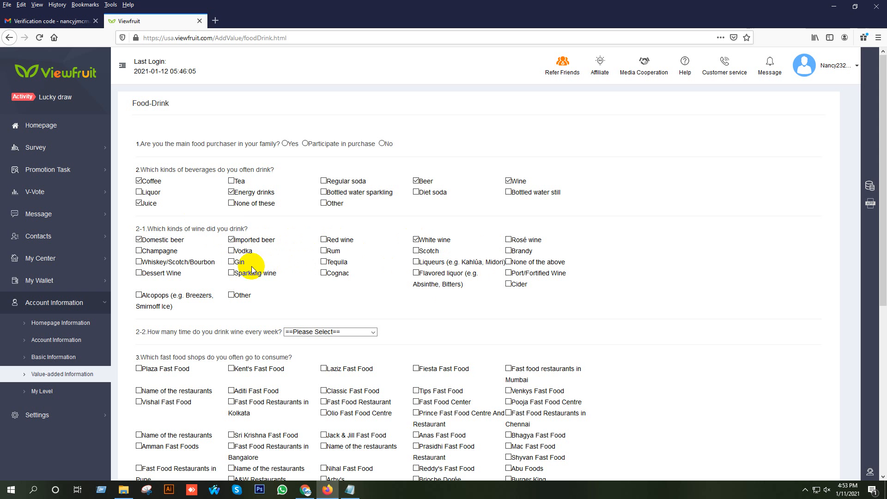
click(323, 261)
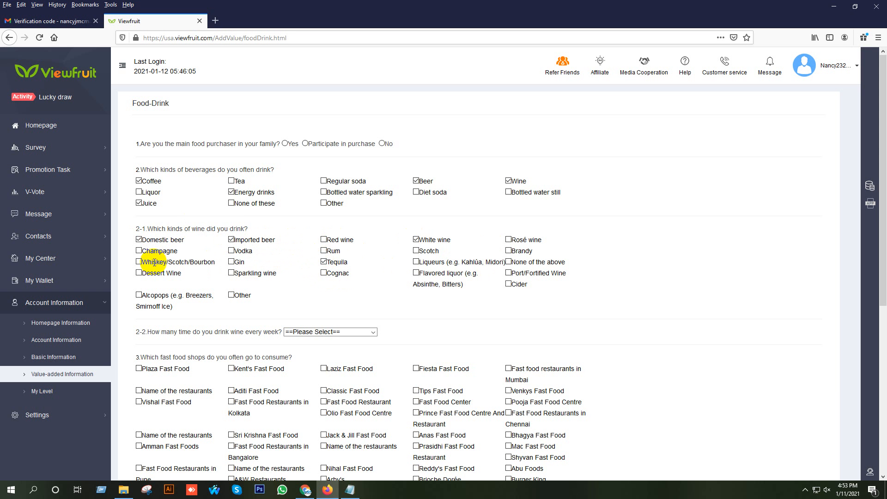
click(138, 262)
scroll(216, 314, down, 2)
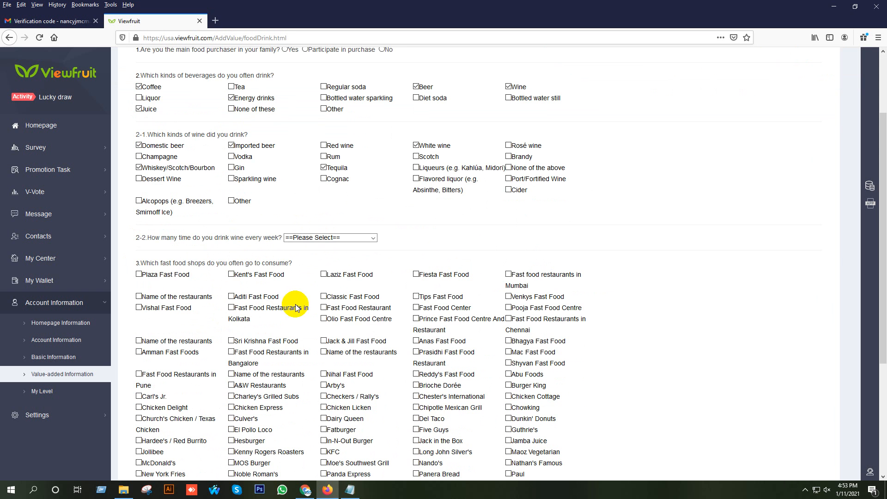
click(319, 238)
click(315, 270)
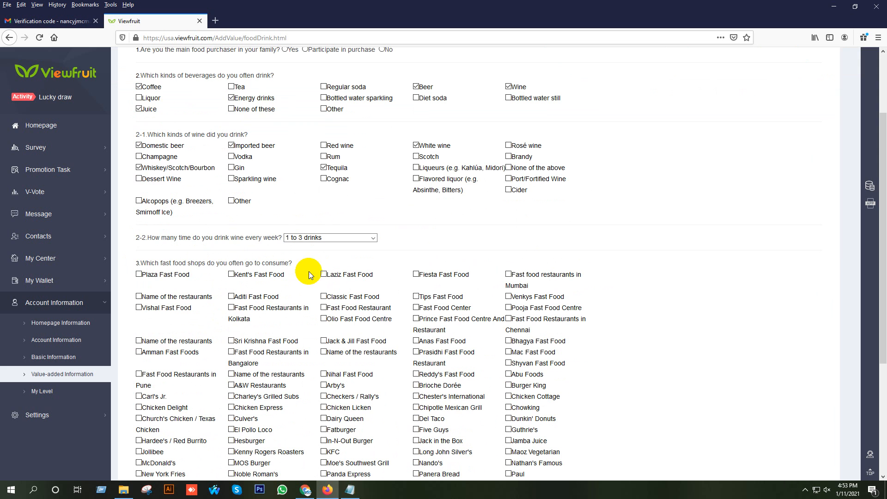
Select Plaza Fast Food, KFC and McDonald's as the fast food shops often visited
click(139, 275)
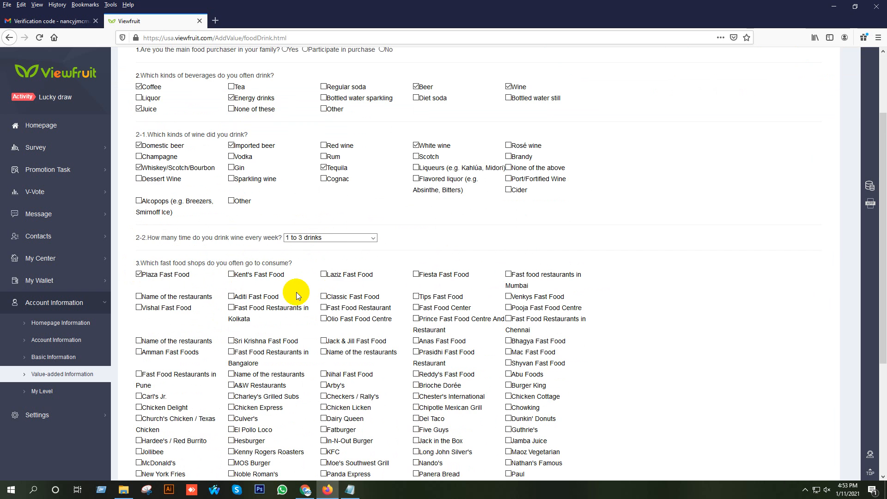
scroll(298, 292, down, 3)
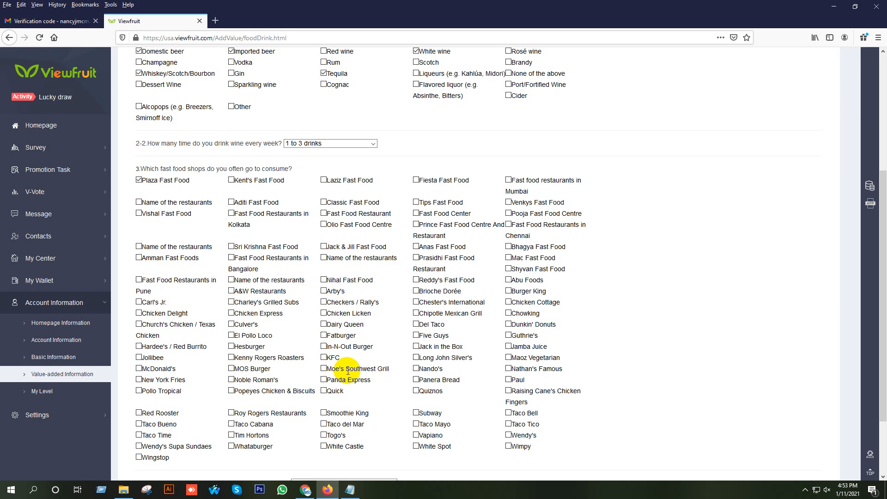
click(324, 358)
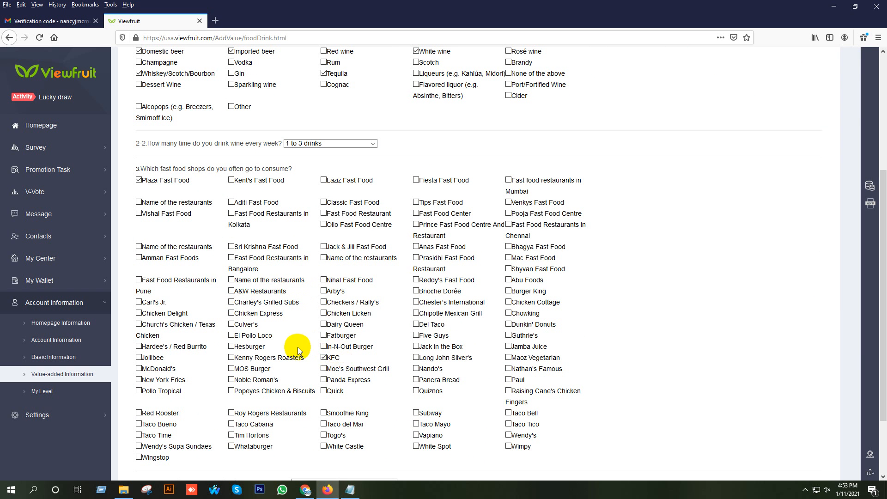
click(139, 369)
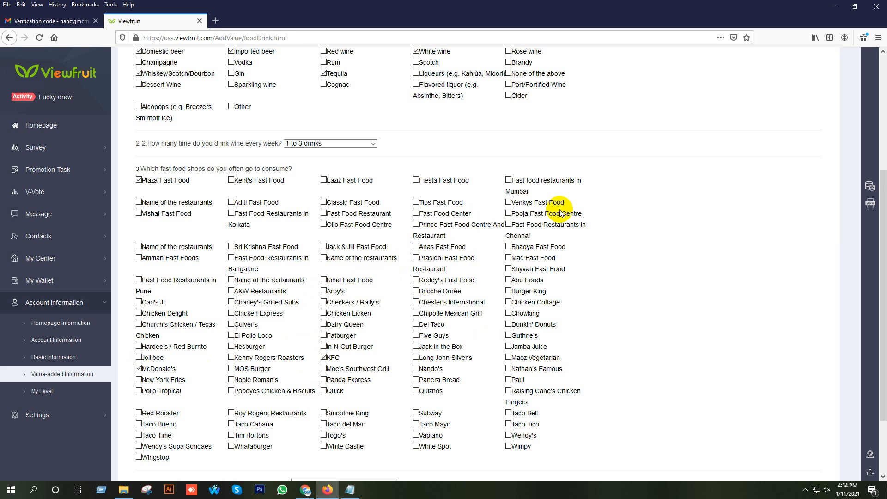
Add Dunkin' Donuts to the fast food shops, set weekly fast food frequency to 1 to 3 times per week, and save the Food-Drink questionnaire
scroll(553, 217, down, 1)
scroll(553, 218, down, 3)
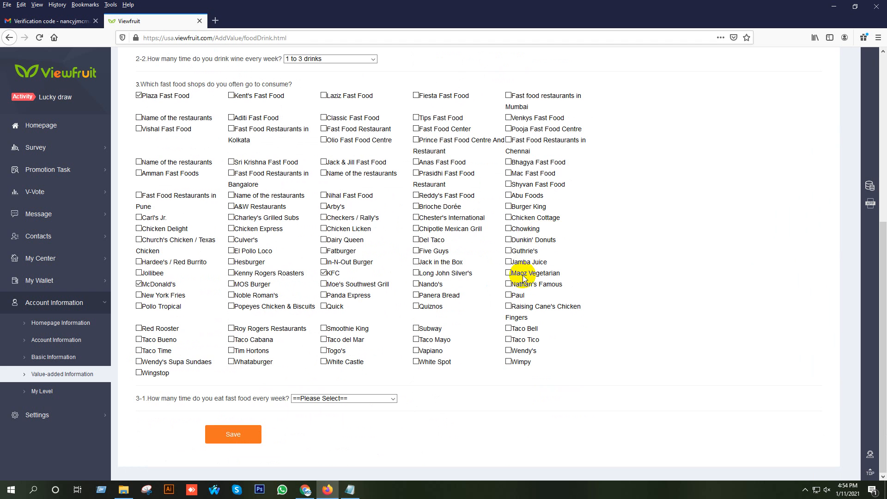
click(511, 240)
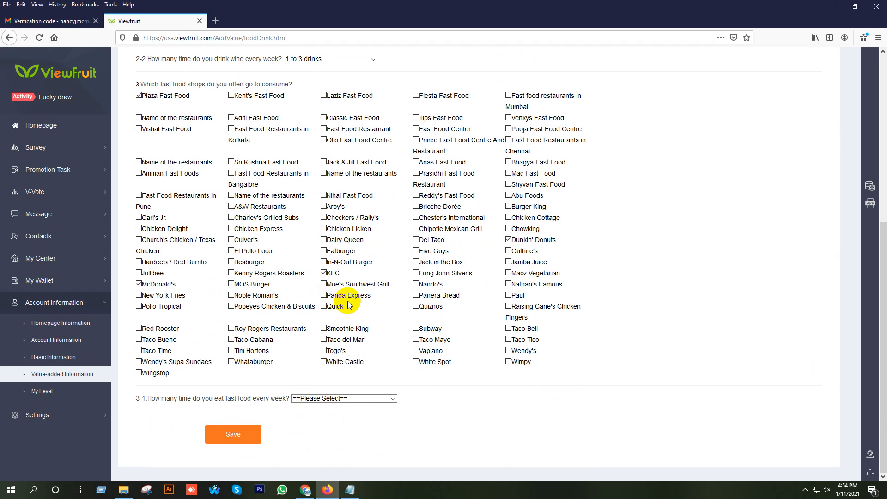
click(335, 398)
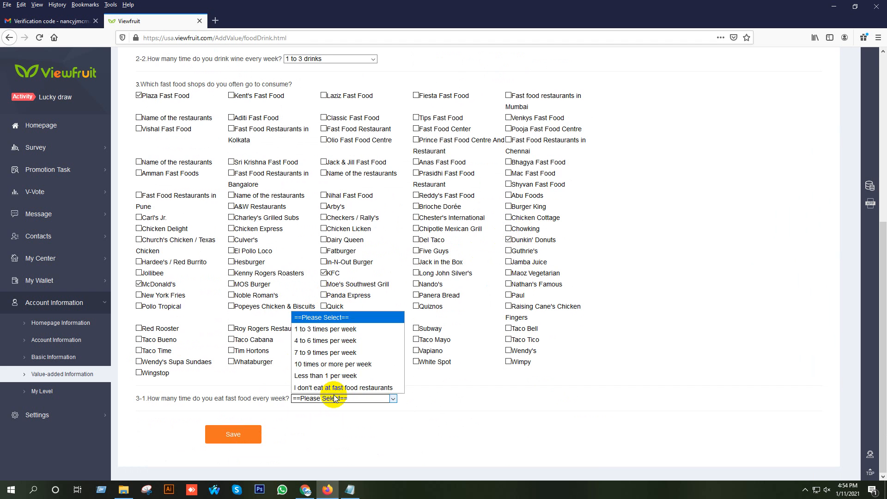
click(328, 330)
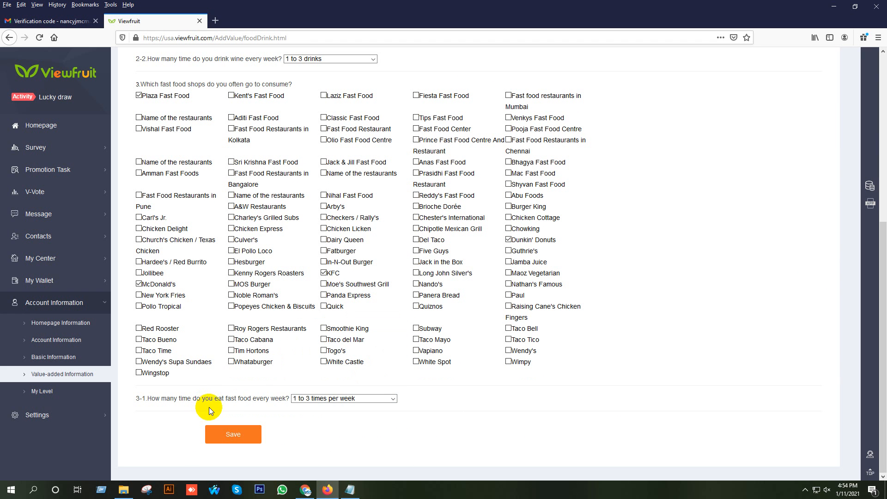
click(227, 436)
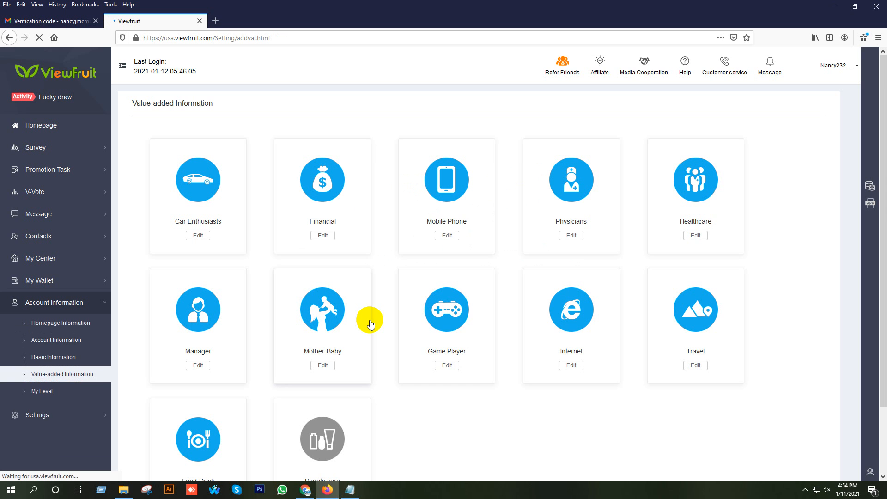
Open the Beauty care questionnaire and select Hand mask, Eye mask, Hand cream and spray as the skin care products used
scroll(370, 416, down, 2)
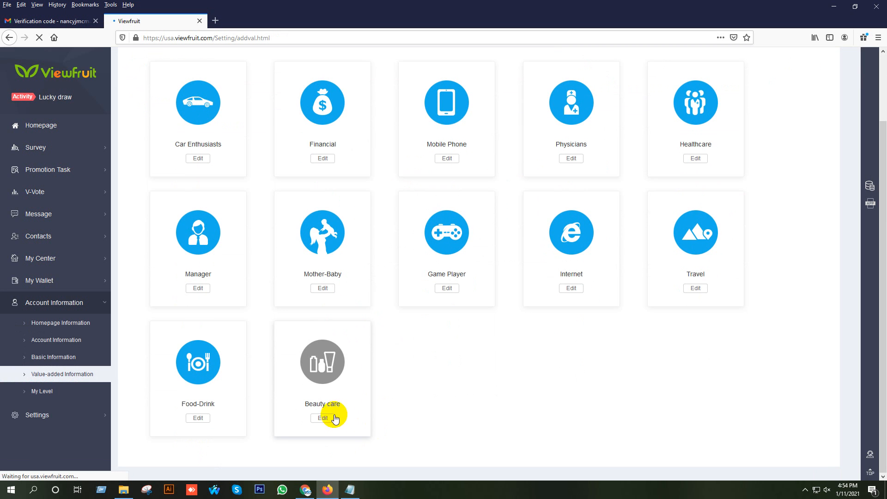
click(331, 401)
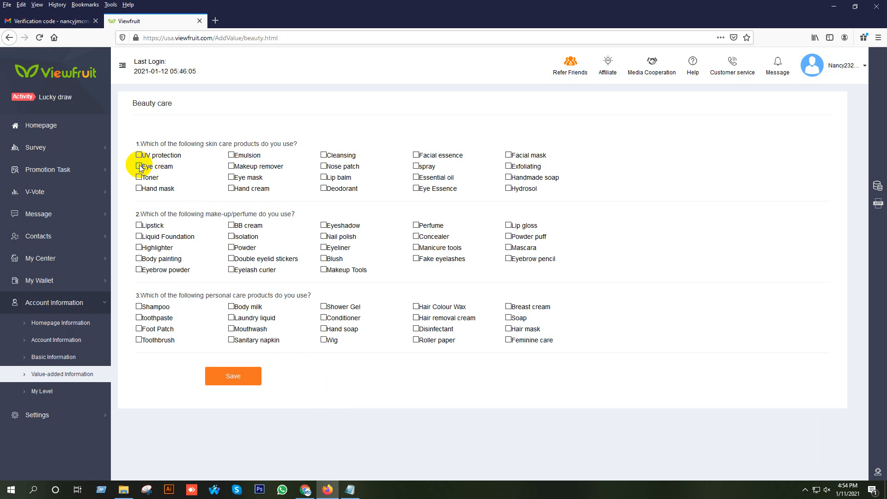
click(139, 188)
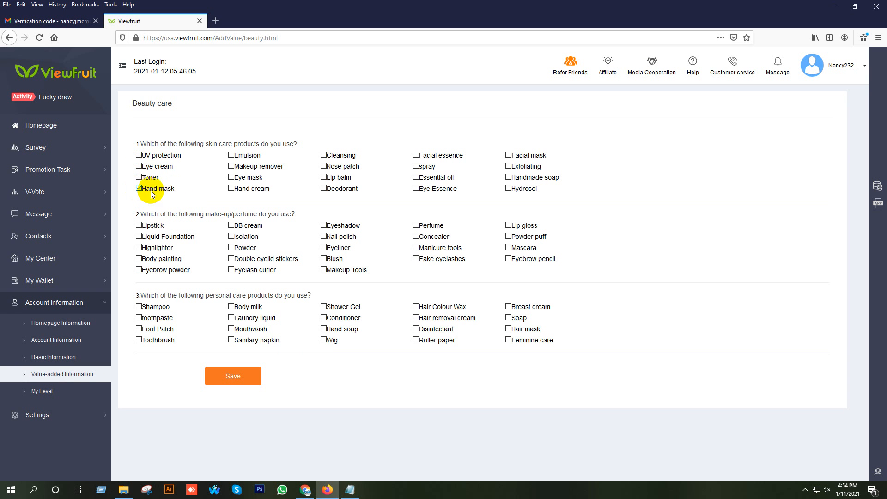
click(231, 178)
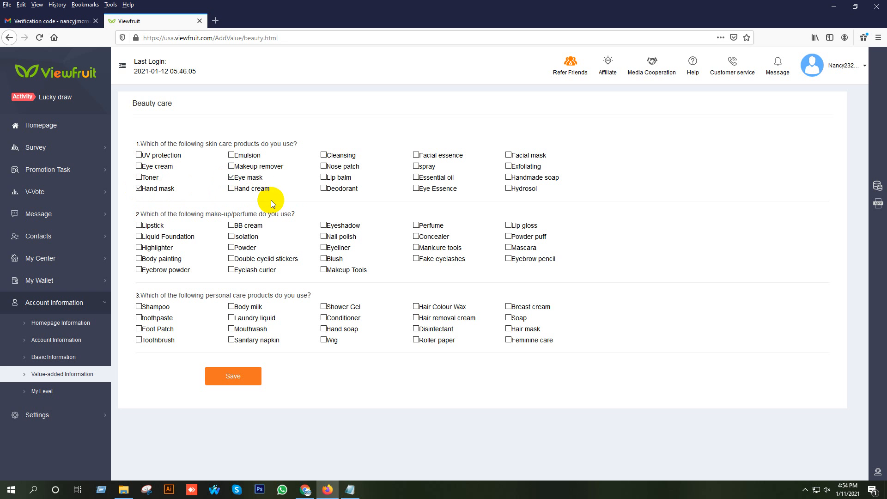
click(231, 189)
click(422, 167)
Select Shampoo, toothpaste, Foot Patch, Laundry liquid, Mouthwash and Soap as personal care products and save the Beauty care questionnaire
click(139, 306)
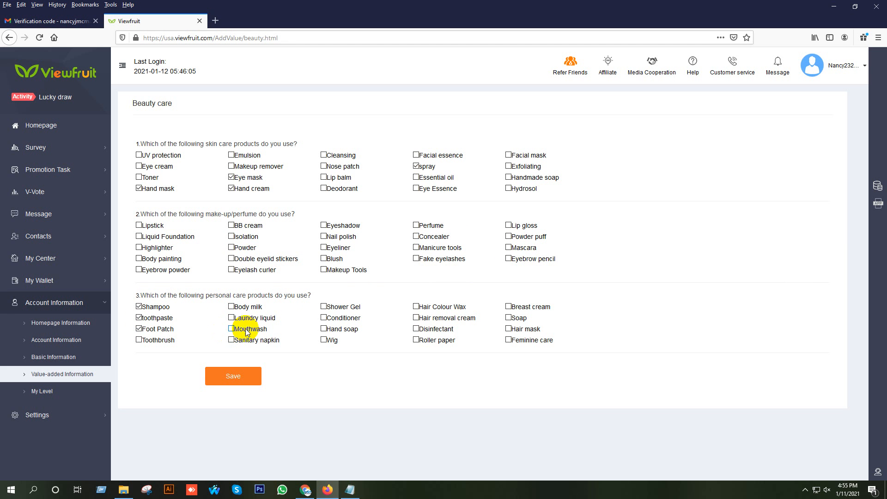
click(231, 318)
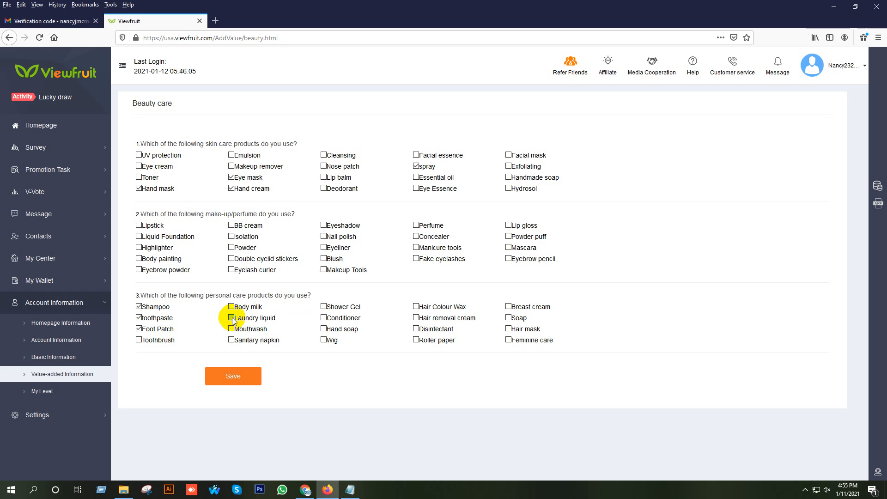
click(231, 329)
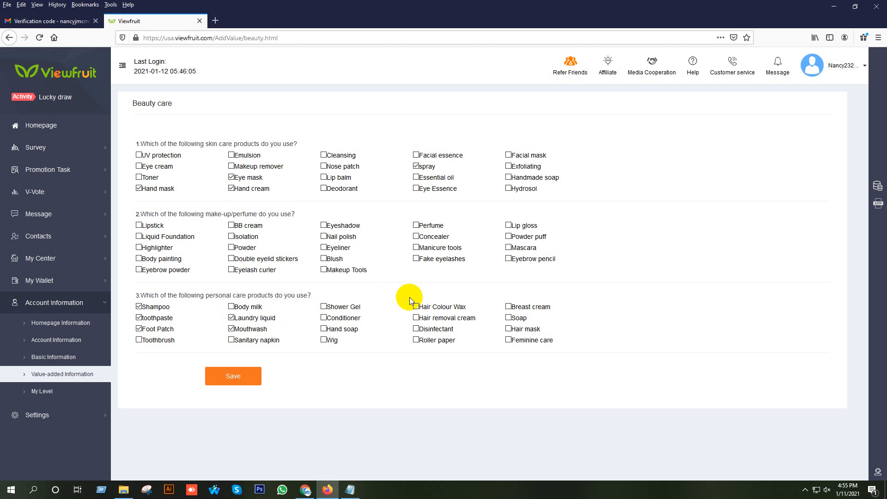
click(508, 317)
click(227, 375)
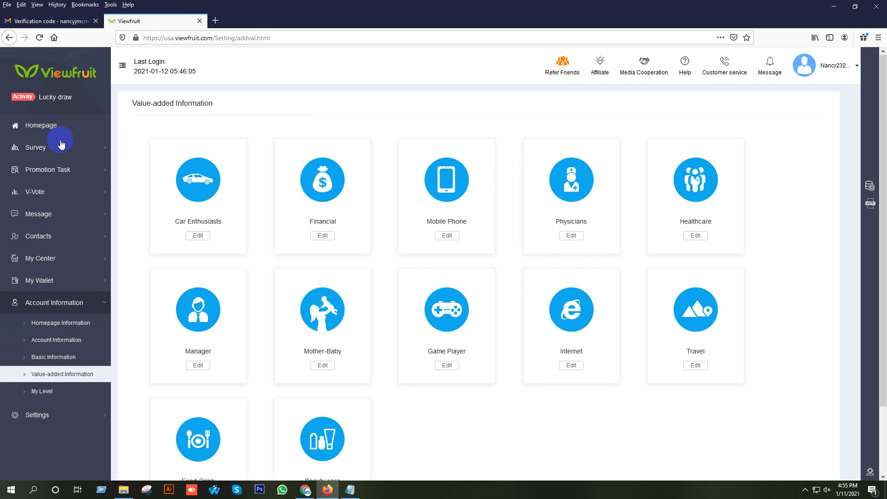
Go to the Viewfruit homepage and complete the welcome tour through My Wallet, Survey, Message, Refer Friends and Help
click(42, 126)
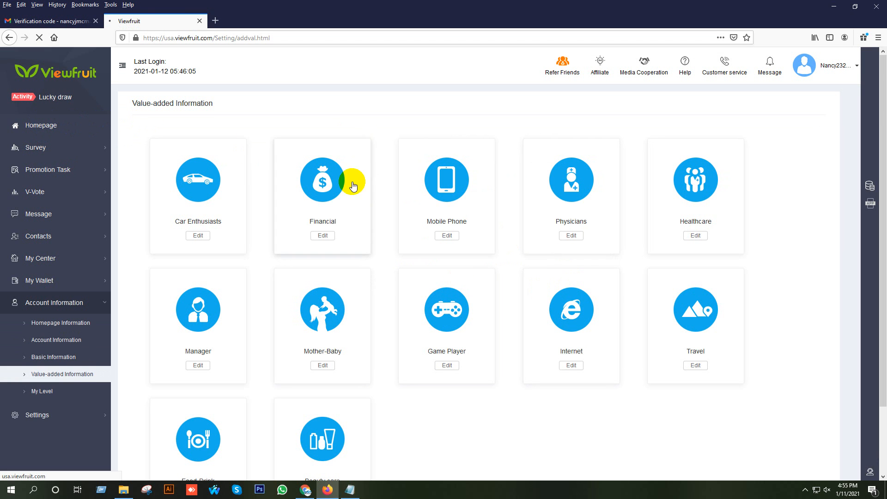
scroll(358, 190, down, 3)
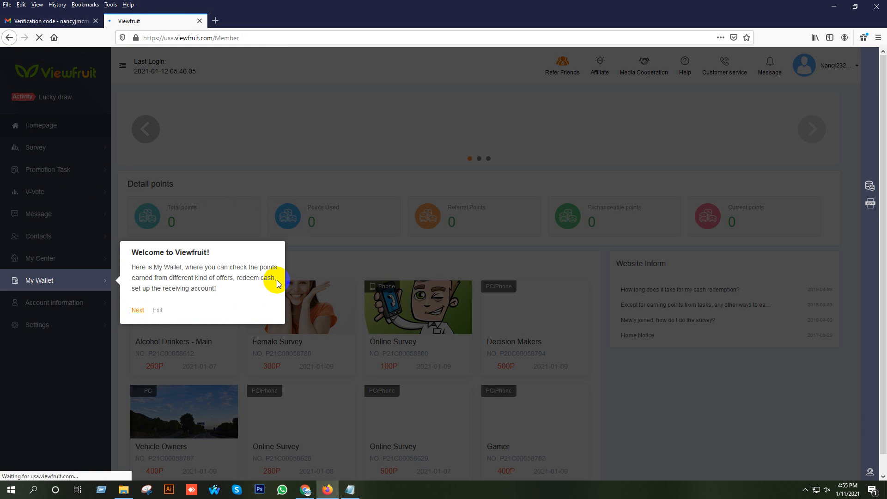
click(134, 313)
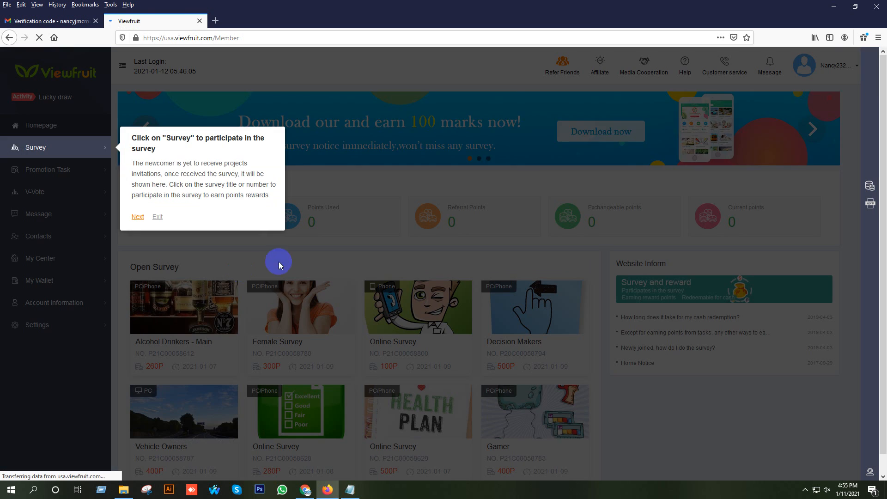
click(134, 216)
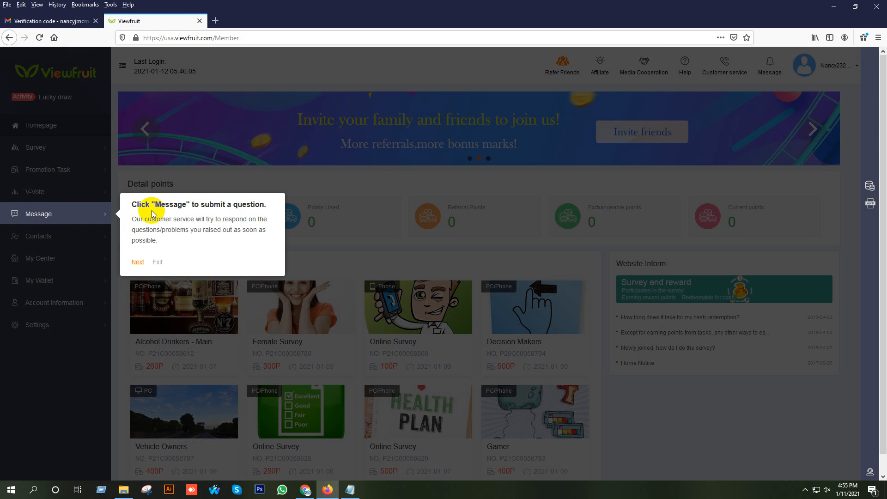
click(134, 261)
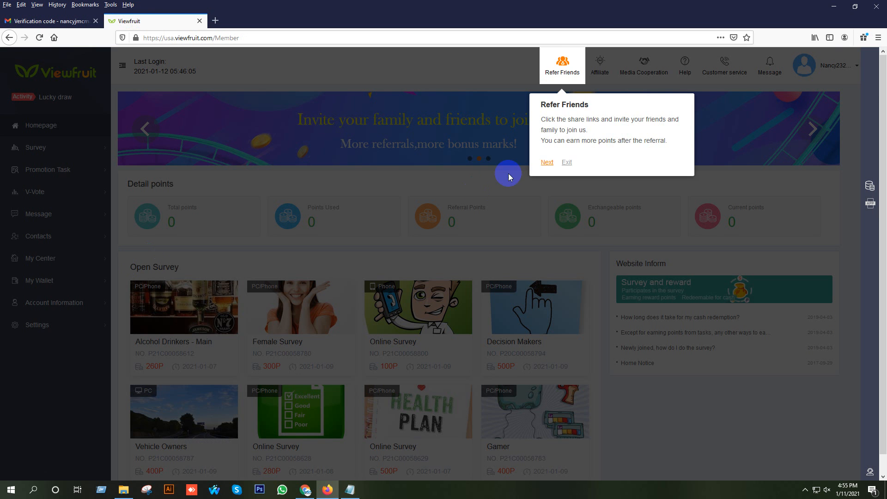
click(544, 163)
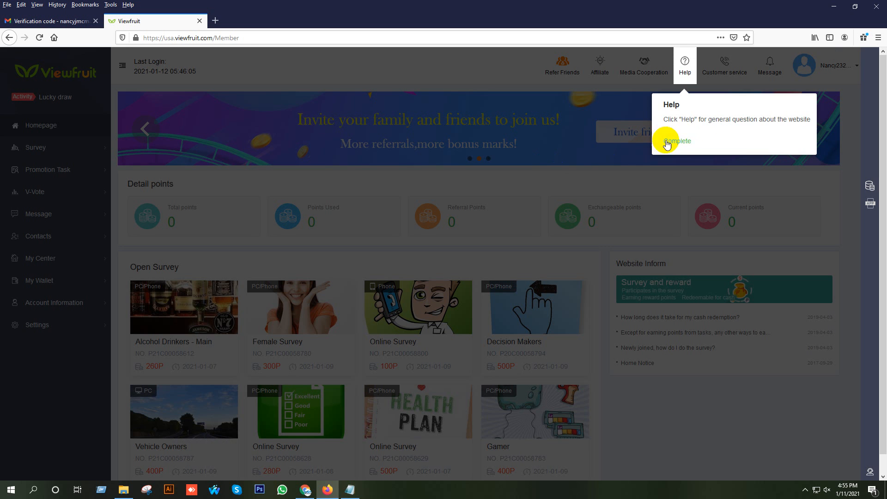
click(678, 141)
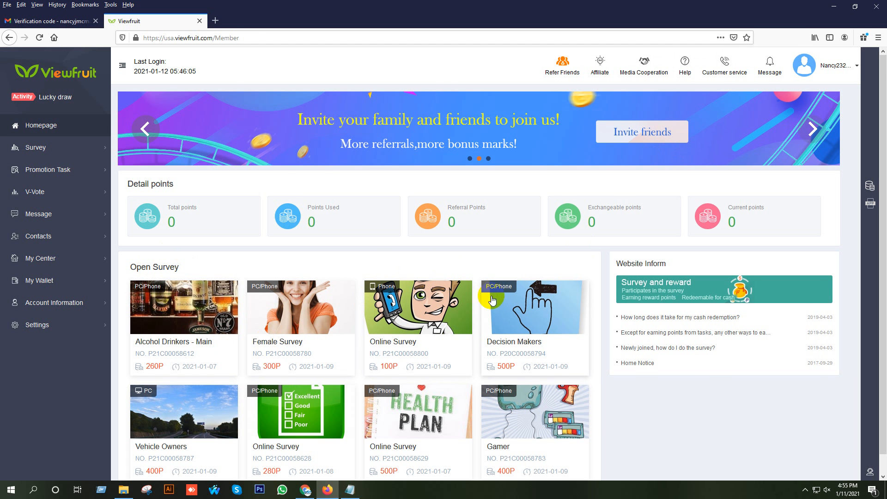
scroll(466, 310, down, 1)
scroll(467, 310, up, 1)
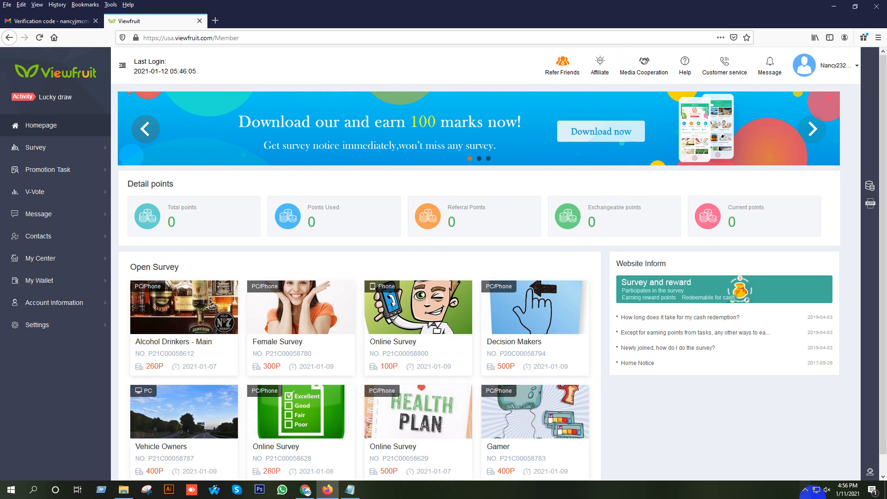
click(805, 490)
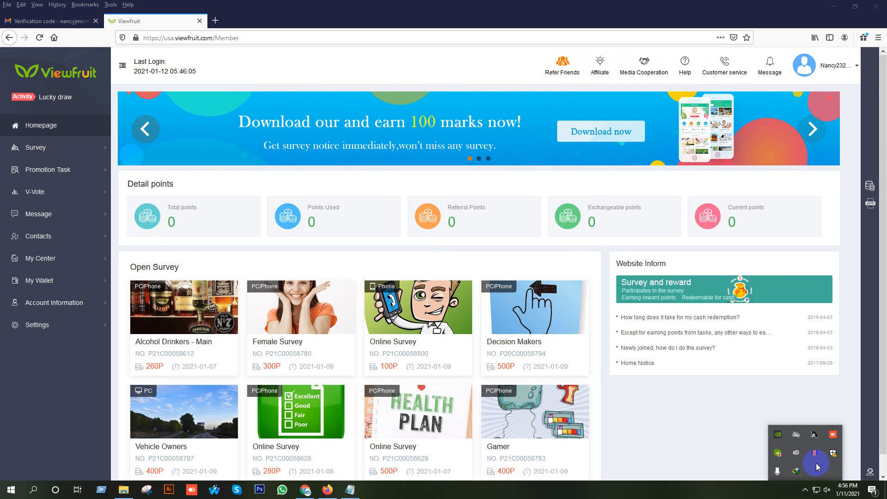